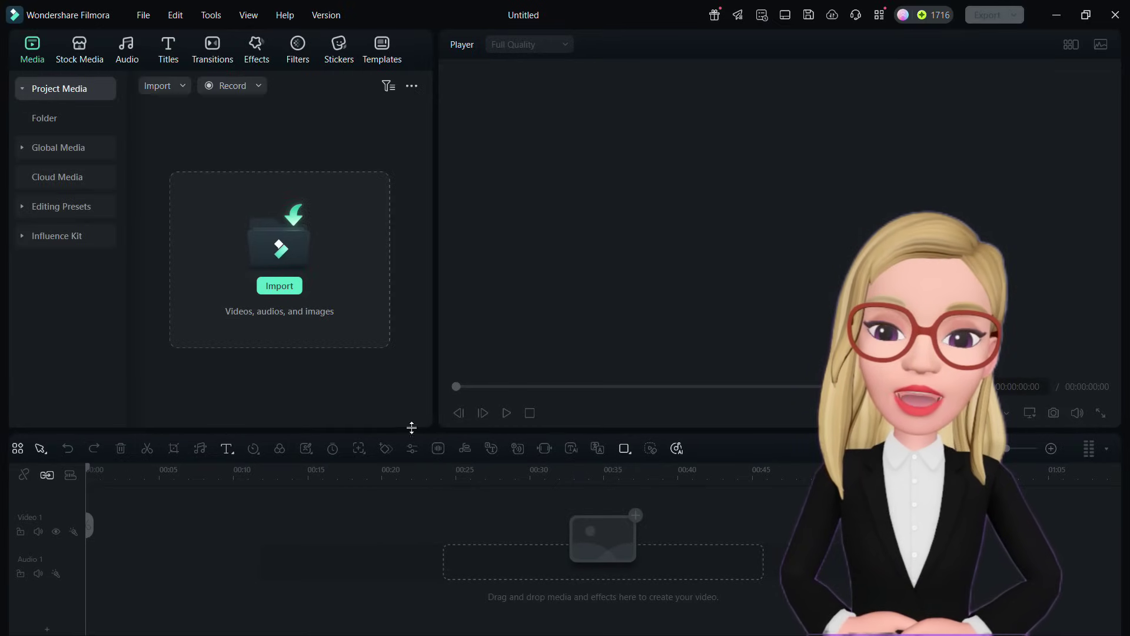
# - Drag the panel divider down so the media library and player get more height than the timeline
pyautogui.moveTo(411, 428); pyautogui.dragTo(404, 457)
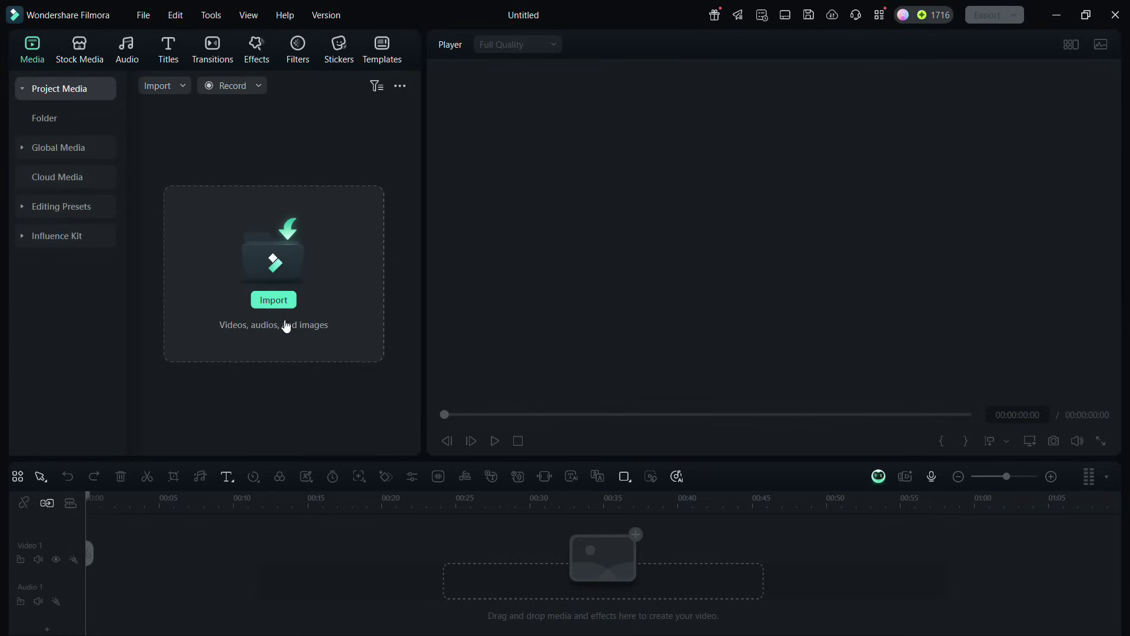
# - Search Stock Media for 'mountains' footage
pyautogui.click(80, 47)
pyautogui.click(230, 85)
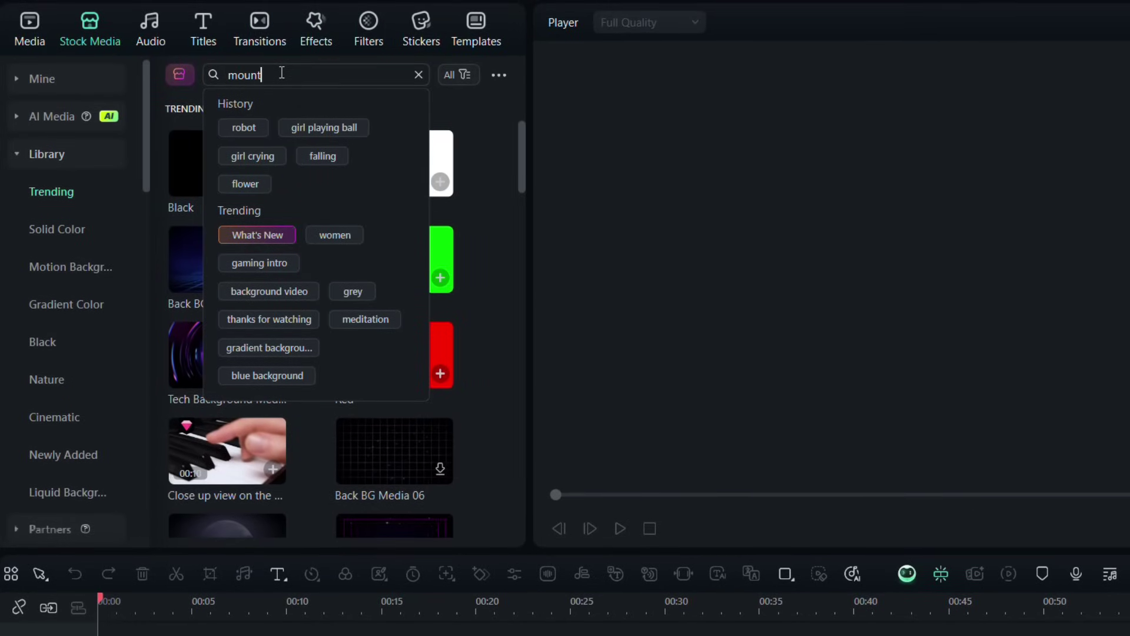
pyautogui.write('mountains')
pyautogui.press('Return')
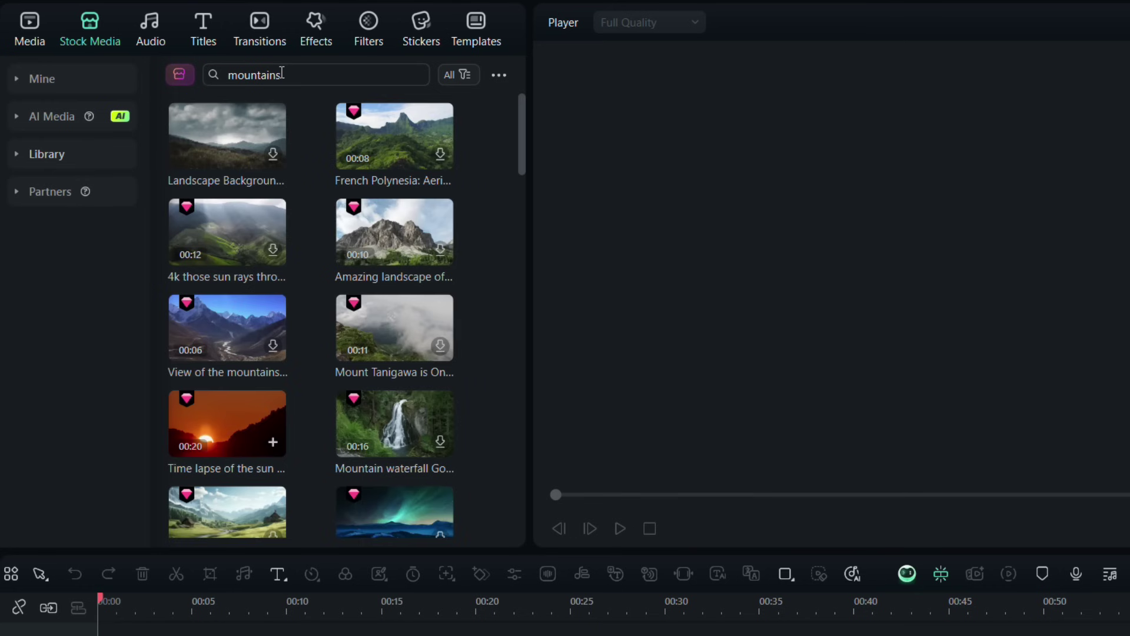
# - Download the Mountain waterfall clip, add it and the red sunset clip to Video 1, matching project settings
pyautogui.click(440, 442)
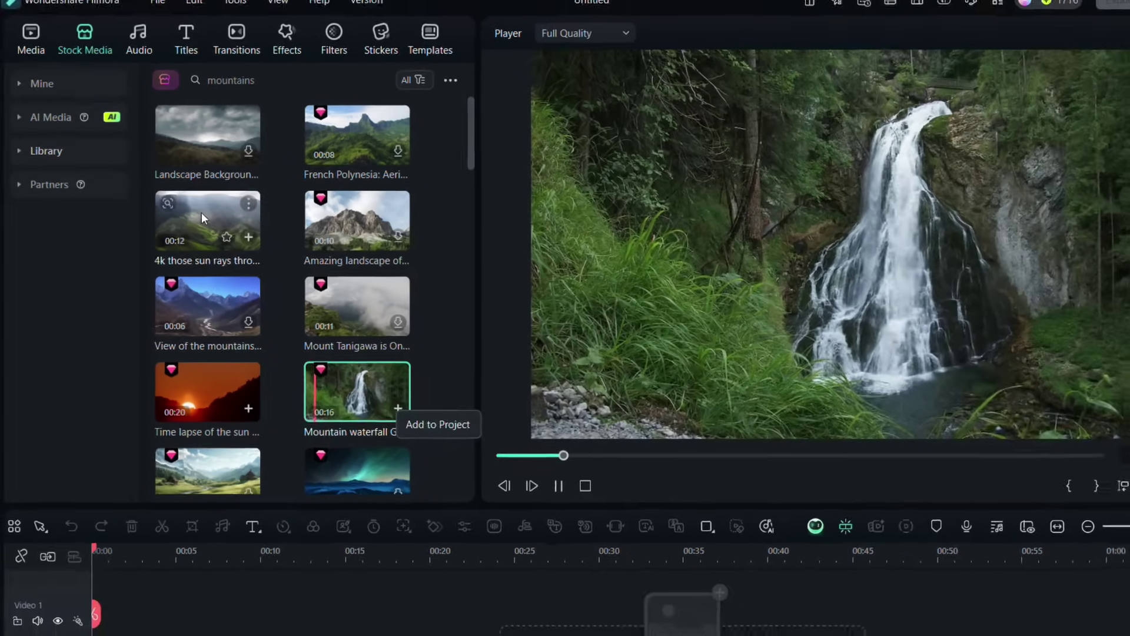
pyautogui.moveTo(442, 445); pyautogui.dragTo(201, 508)
pyautogui.moveTo(166, 425); pyautogui.dragTo(103, 564)
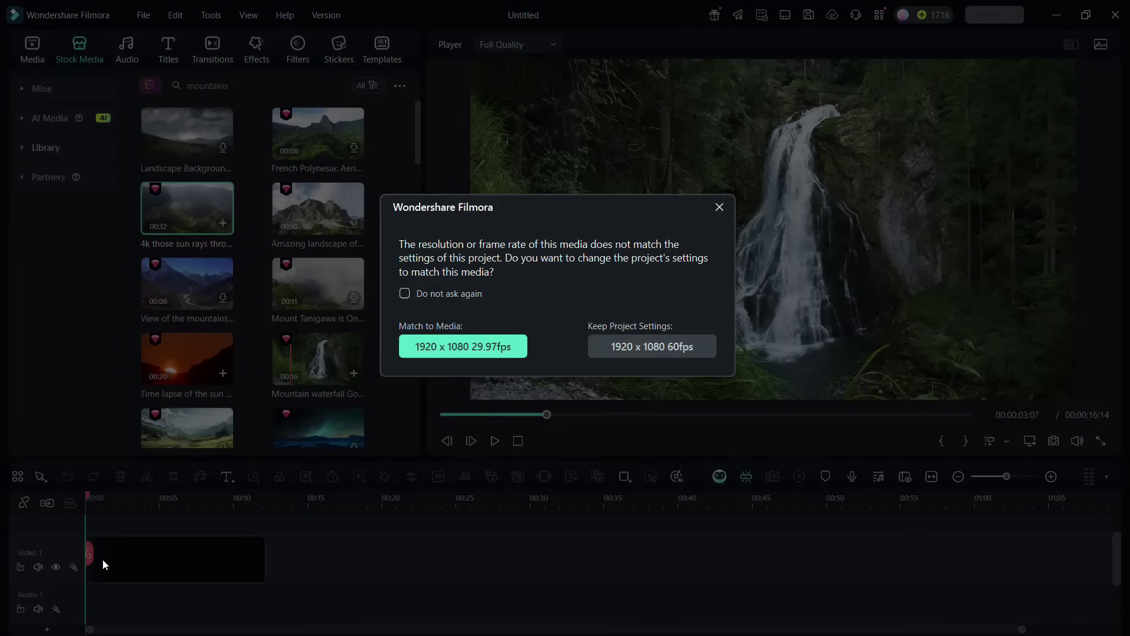
pyautogui.click(467, 347)
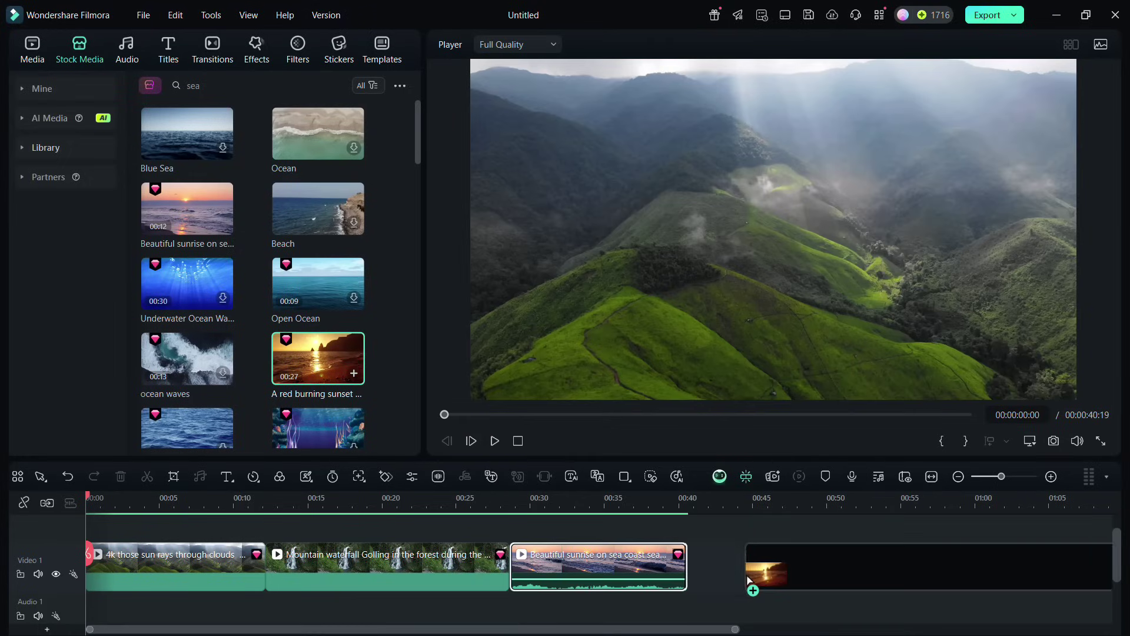
pyautogui.moveTo(752, 568); pyautogui.dragTo(748, 568)
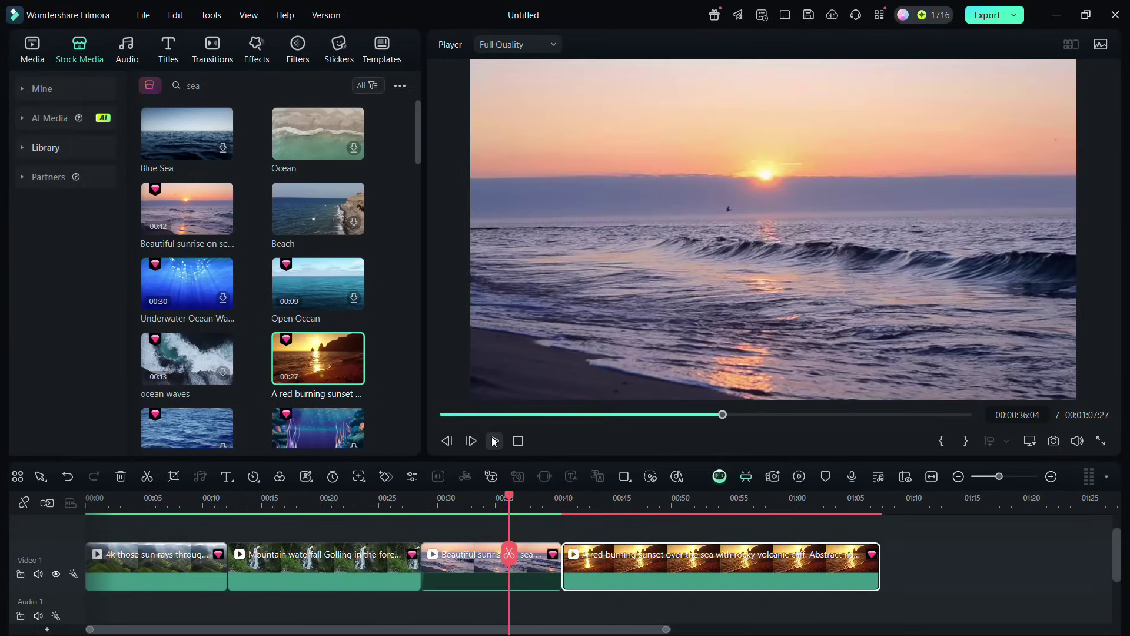
# - Trim the sun rays clip to about 7 seconds and slide the waterfall and sunrise clips left to close gaps
pyautogui.click(174, 572)
pyautogui.moveTo(227, 567); pyautogui.dragTo(145, 567)
pyautogui.click(298, 573)
pyautogui.moveTo(299, 573); pyautogui.dragTo(212, 573)
pyautogui.moveTo(474, 574); pyautogui.dragTo(254, 576)
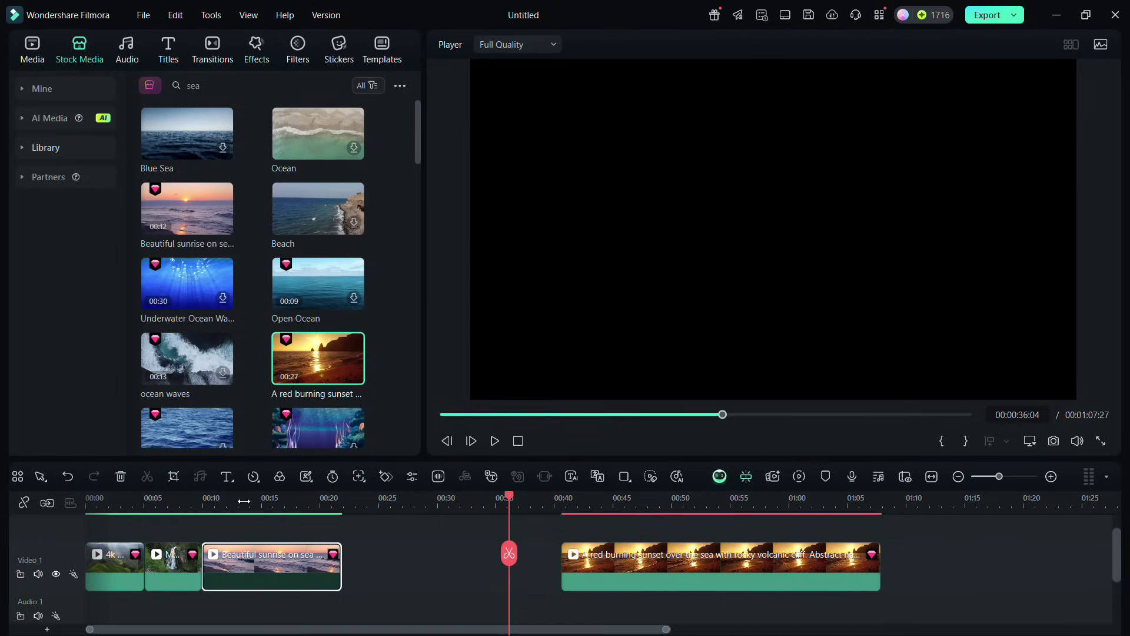
# - Split the sunrise clip twice and Ripple Delete the short piece and leftover beach piece
pyautogui.click(244, 501)
pyautogui.click(245, 554)
pyautogui.click(304, 499)
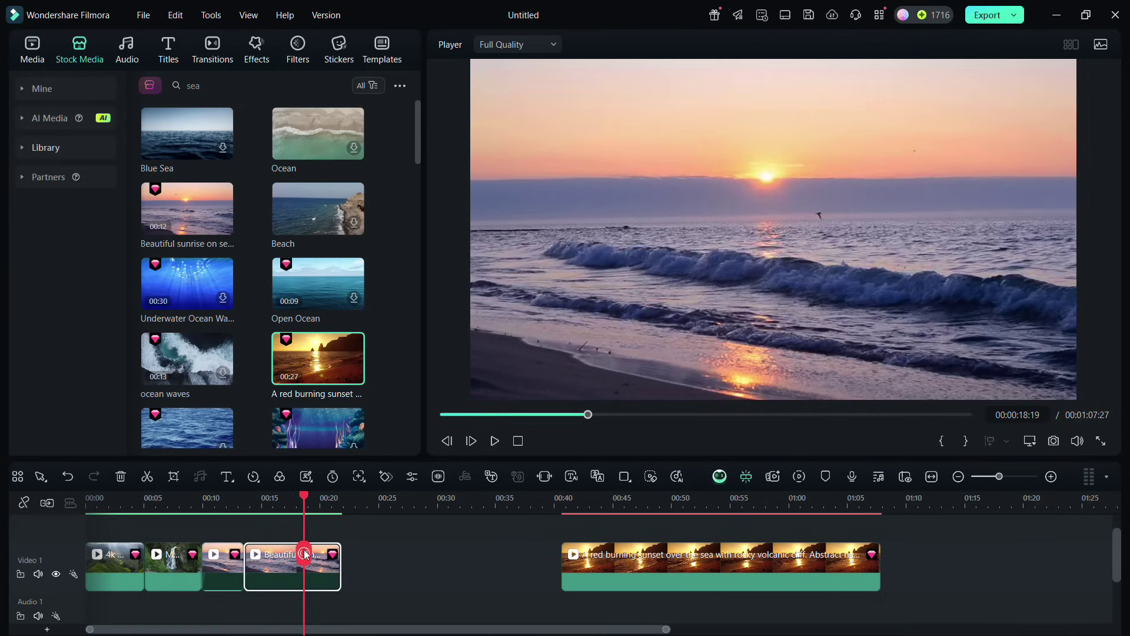
pyautogui.click(304, 554)
pyautogui.rightClick(229, 571)
pyautogui.click(277, 103)
pyautogui.rightClick(279, 565)
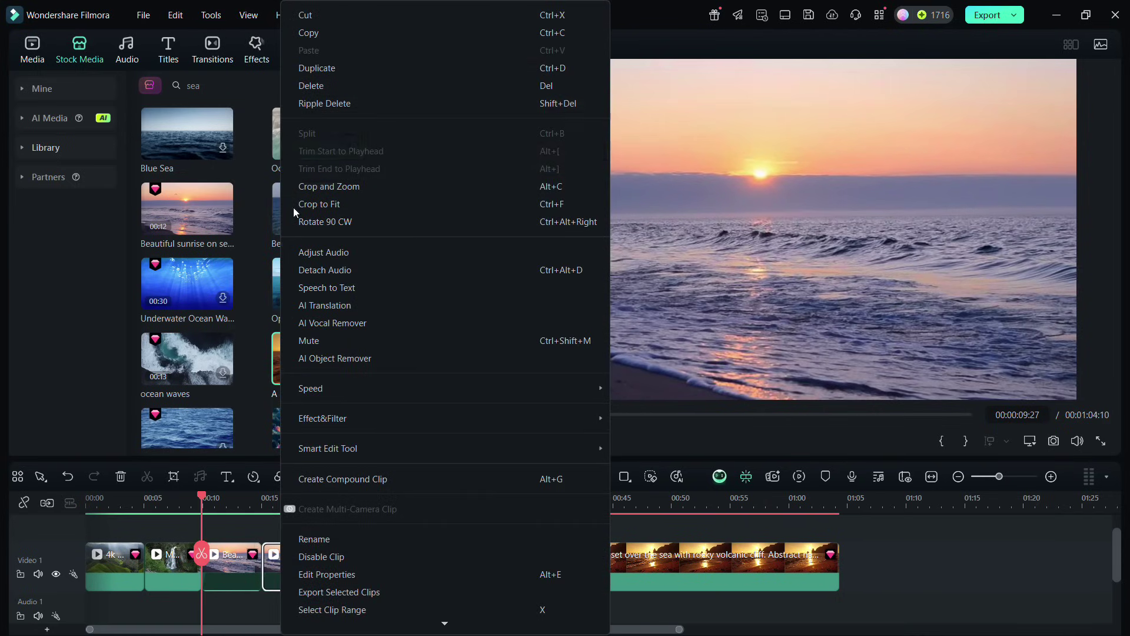
pyautogui.click(303, 101)
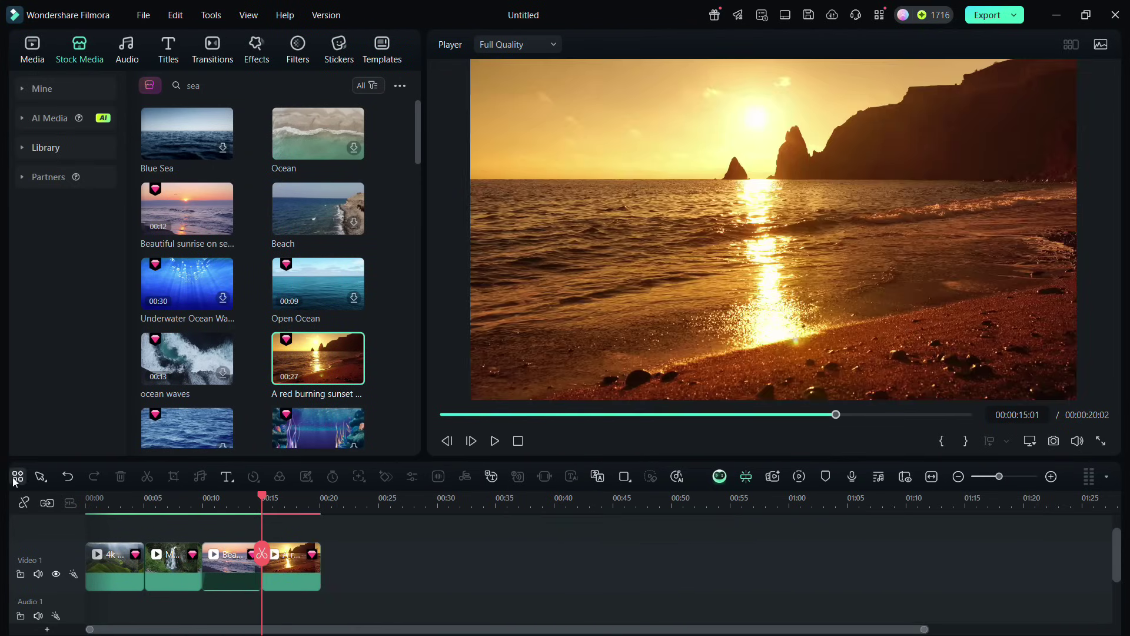
# - Customize the editing toolbar and zoom into the timeline
pyautogui.click(17, 477)
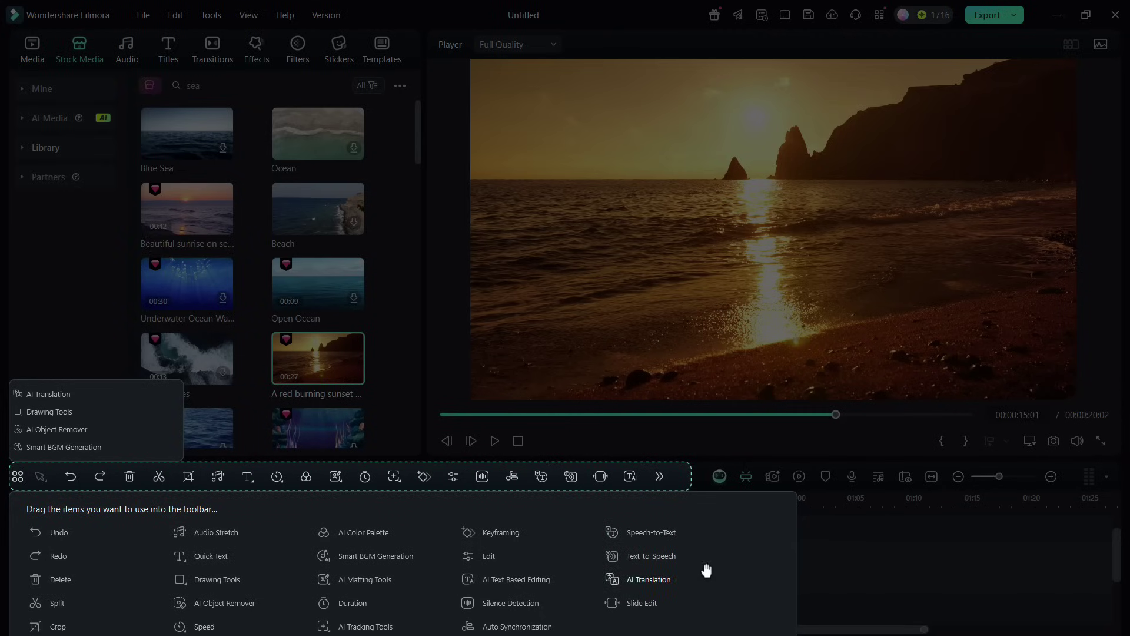
pyautogui.click(17, 478)
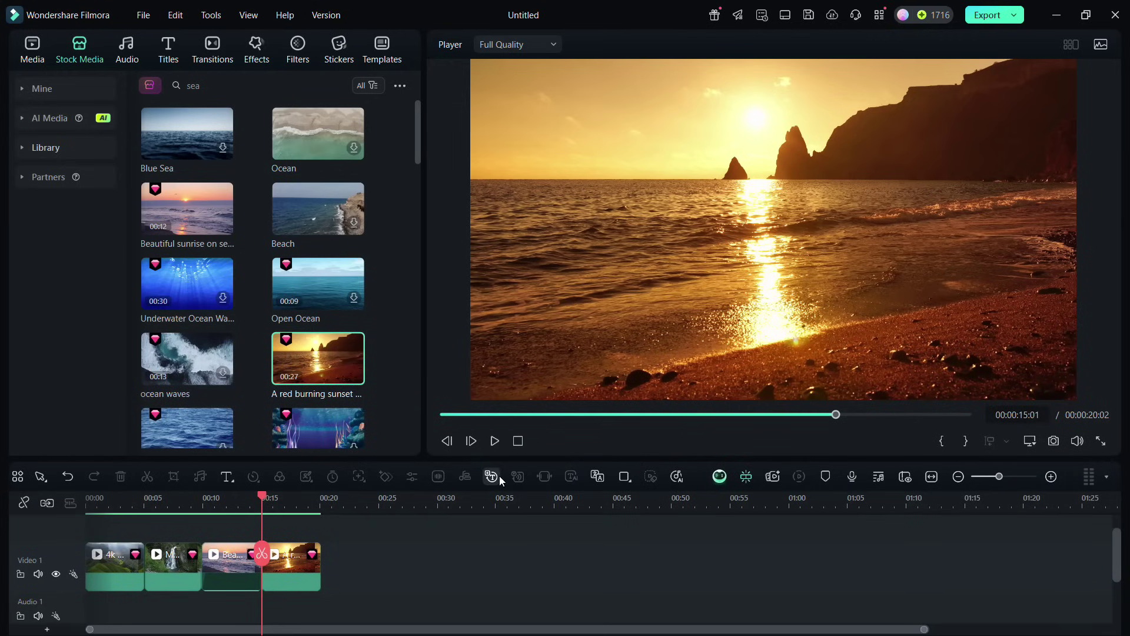
pyautogui.scroll(2, 920, 558)
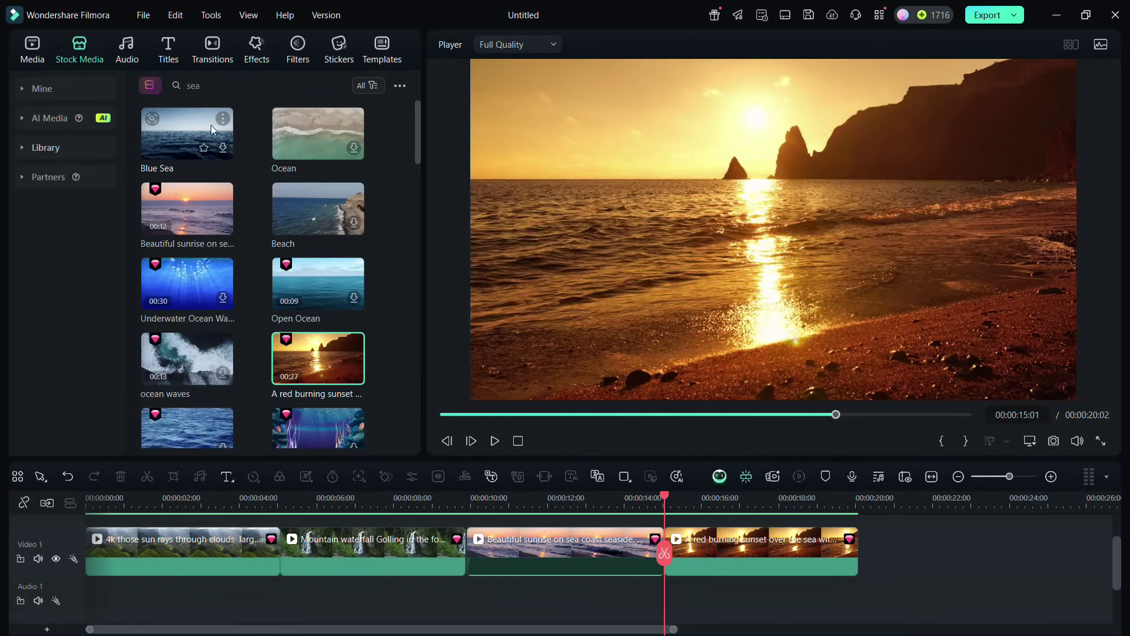
# - Search the audio library for 'nature' and preview Spring Travel-AI Music and Nature's Symphony-AI Music
pyautogui.click(126, 53)
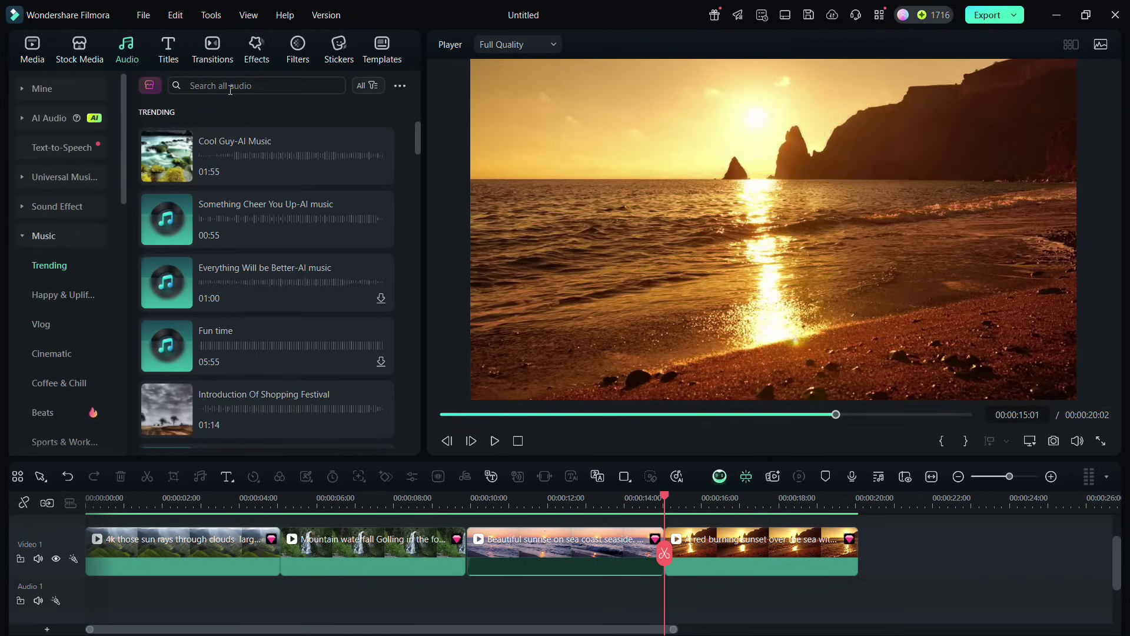
pyautogui.click(230, 86)
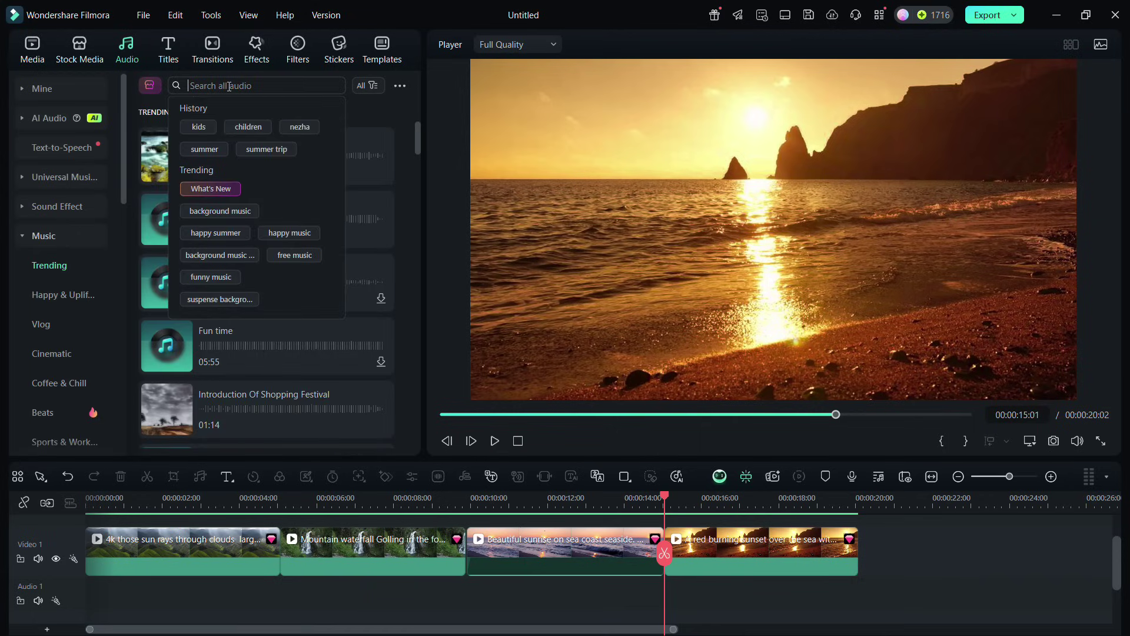
pyautogui.press('Return')
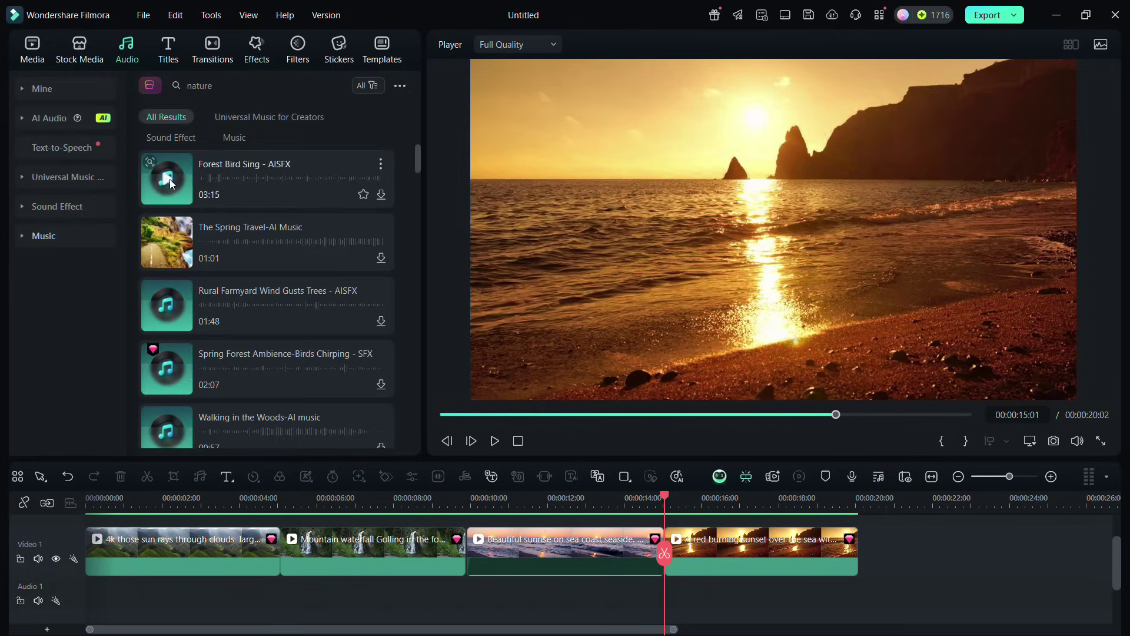
pyautogui.click(169, 244)
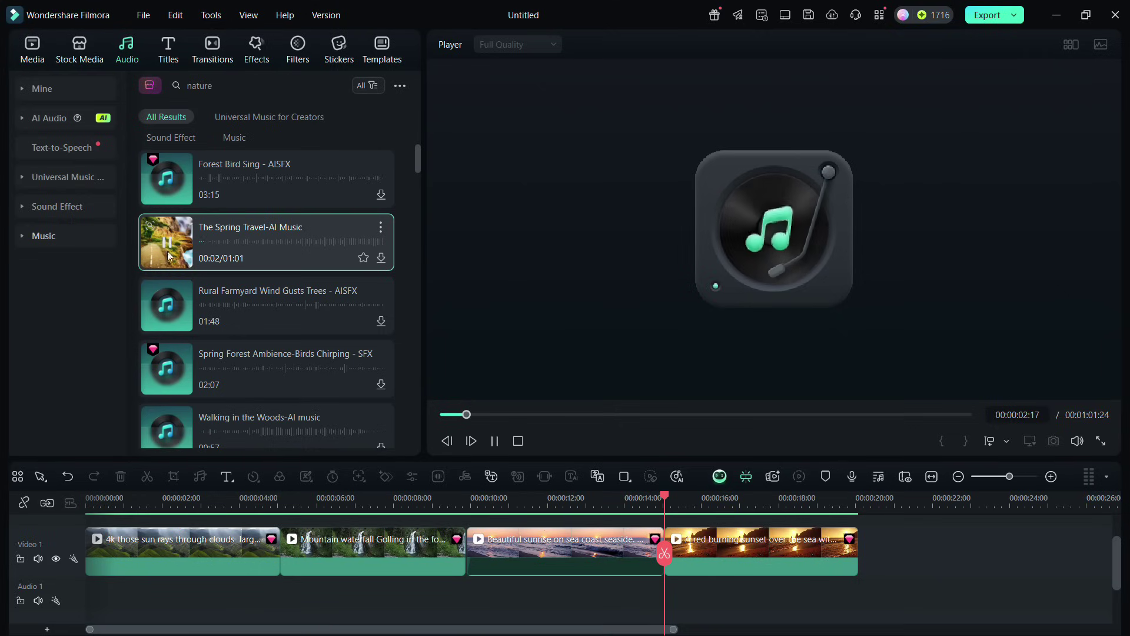
pyautogui.scroll(-5, 168, 373)
pyautogui.click(169, 271)
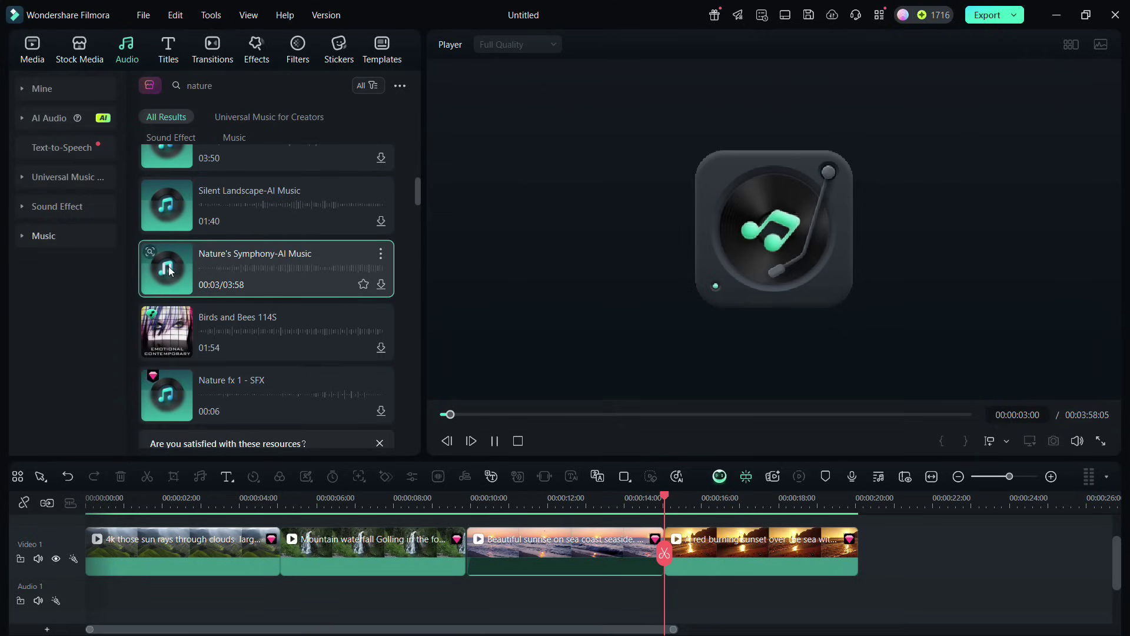
# - Put Nature's Symphony-AI Music on Audio 1, split at the video's end, and Ripple Delete the remainder
pyautogui.moveTo(226, 408); pyautogui.dragTo(117, 603)
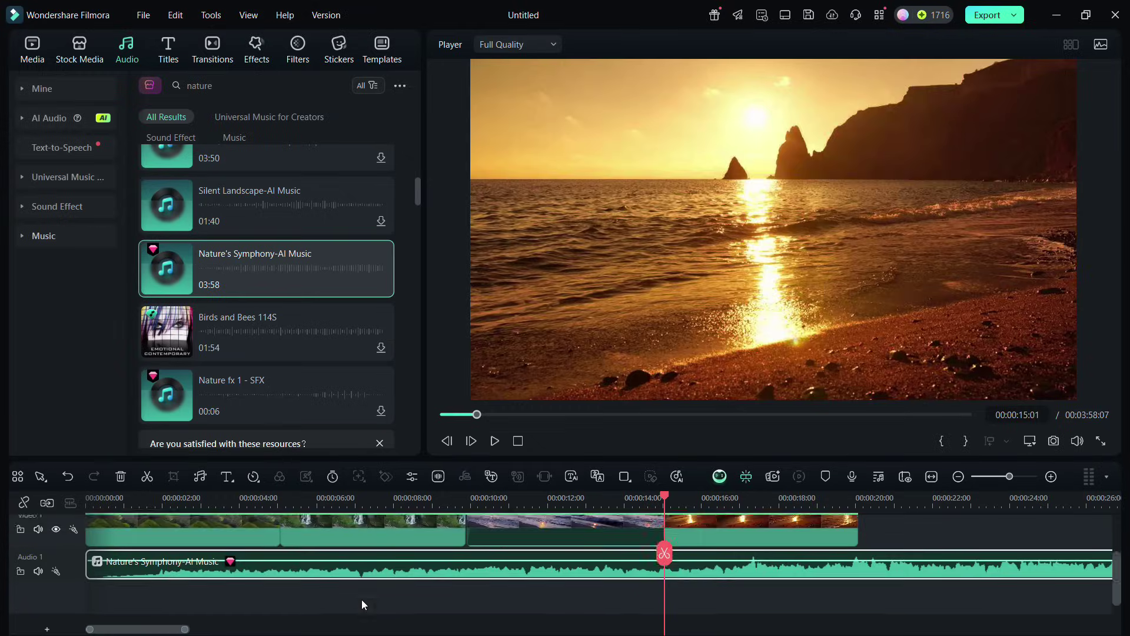
pyautogui.click(888, 589)
pyautogui.rightClick(888, 589)
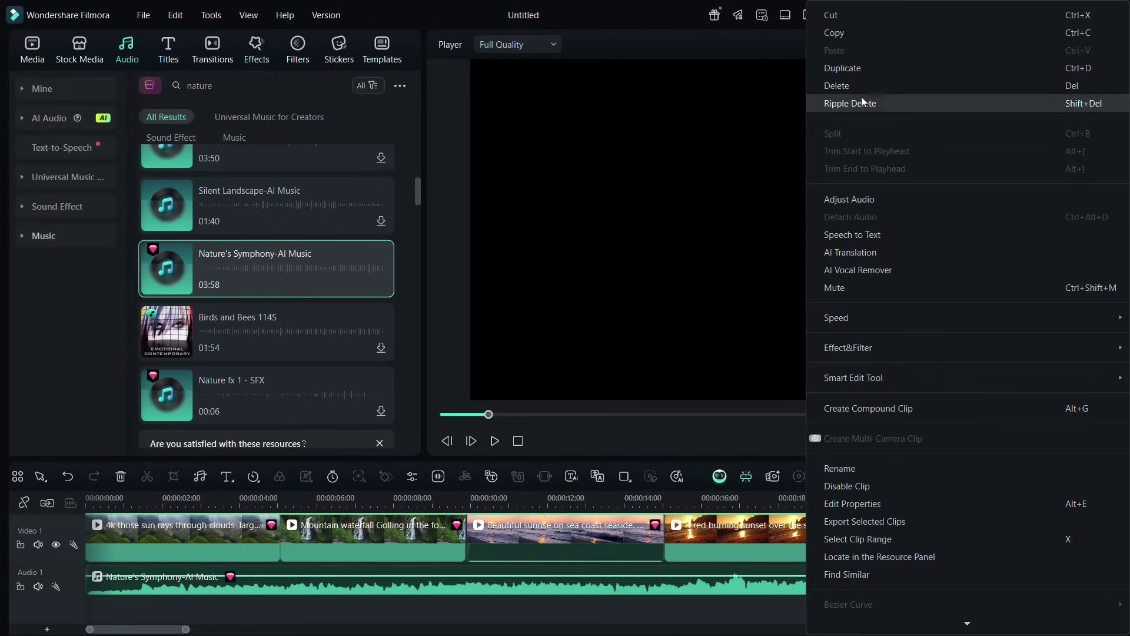
pyautogui.click(860, 99)
pyautogui.doubleClick(825, 595)
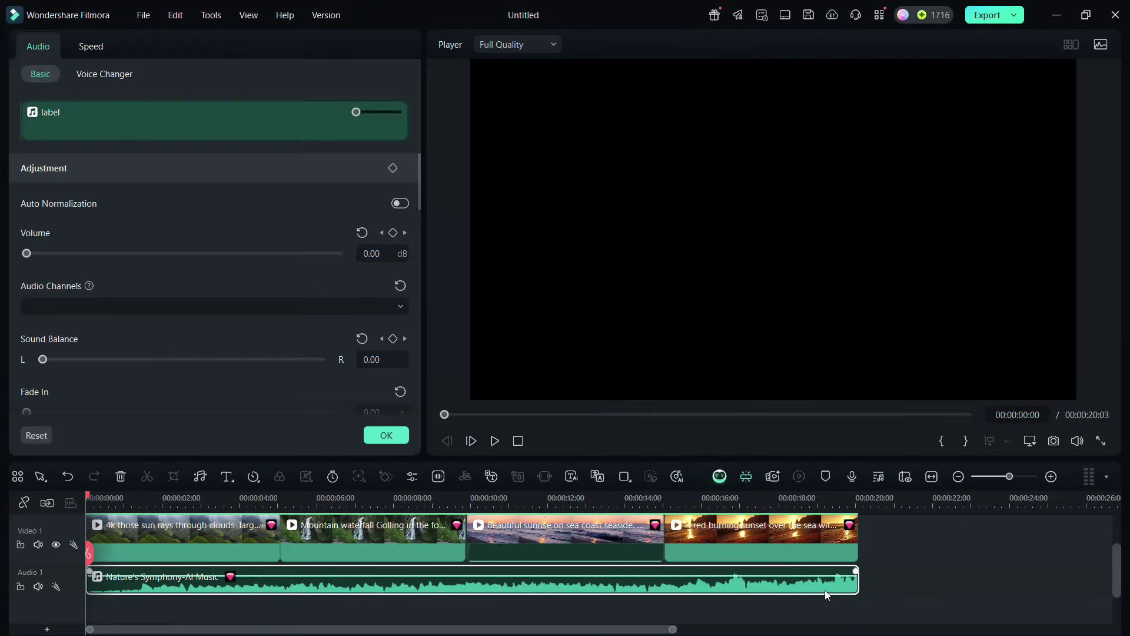
pyautogui.scroll(-5, 104, 368)
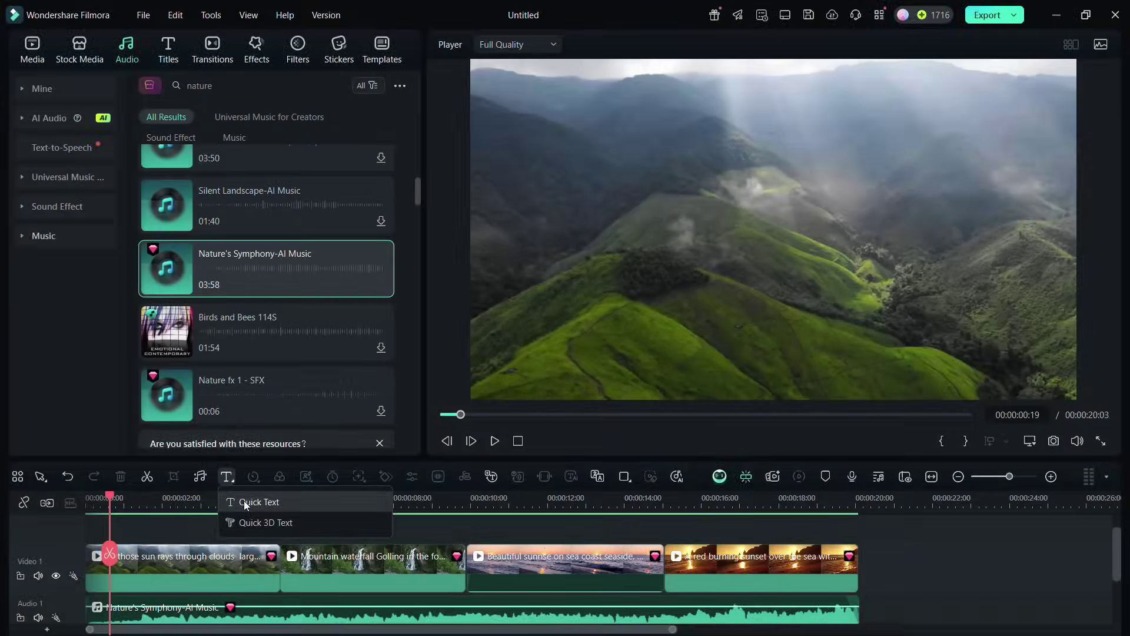
# - Add a Quick Text title at the video start and type 'LOVE FOR NATURE'
pyautogui.click(247, 502)
pyautogui.moveTo(246, 557); pyautogui.dragTo(222, 557)
pyautogui.click(160, 496)
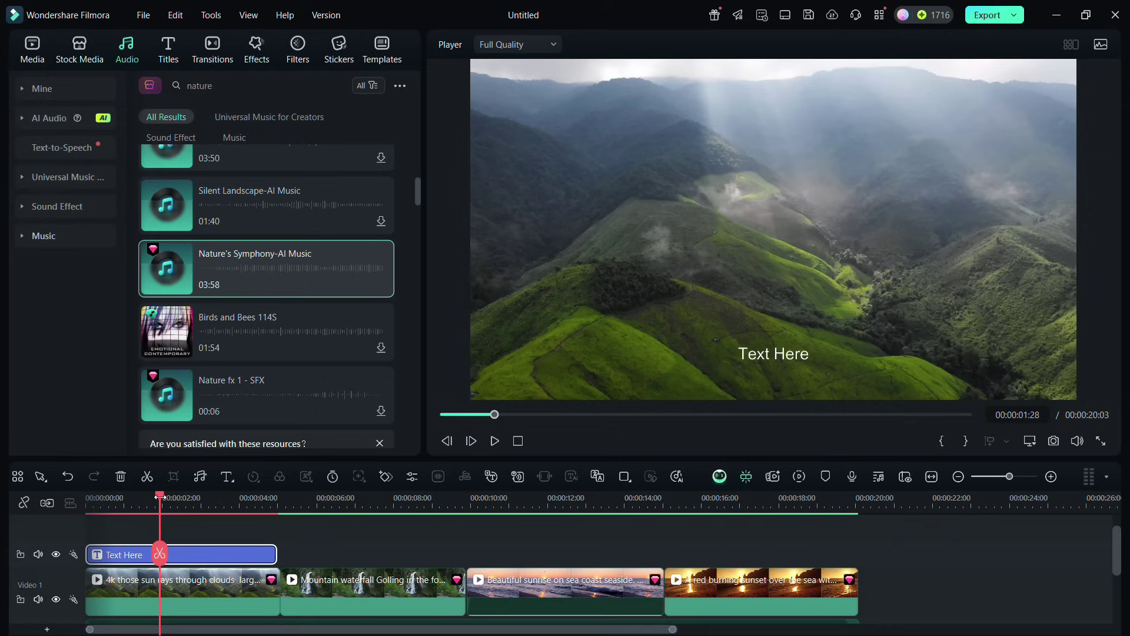
pyautogui.click(786, 358)
pyautogui.doubleClick(786, 358)
pyautogui.write('LOVE')
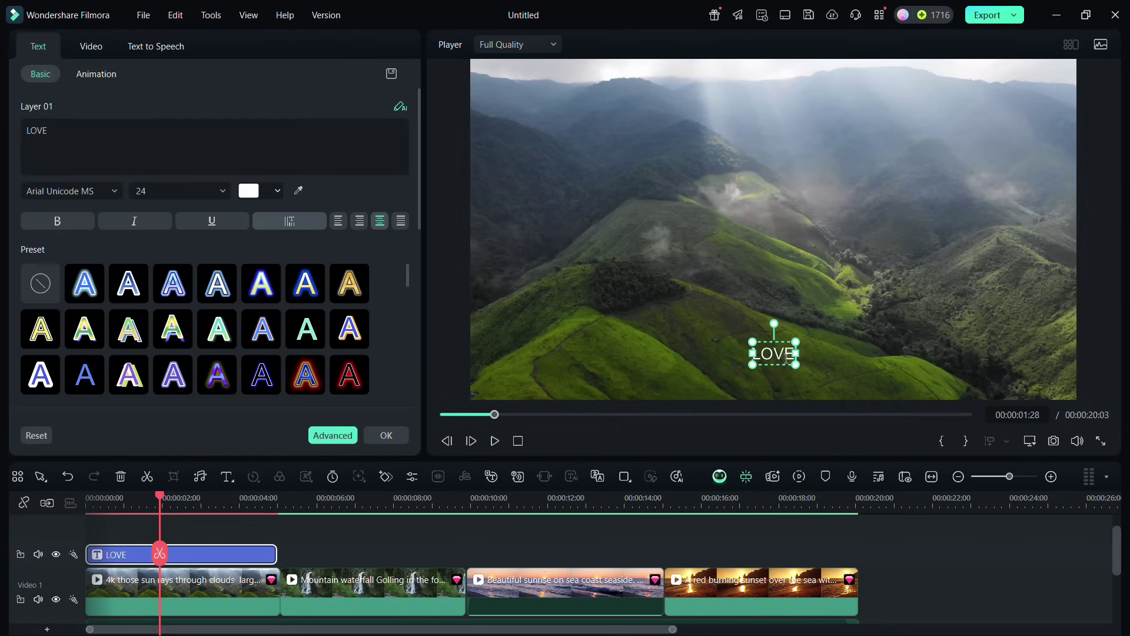
pyautogui.write(' FOR NATURE')
# - Set the title font to Arial Rounded MT Bold at size 62
pyautogui.hotkey('ctrl', 'a')
pyautogui.click(70, 191)
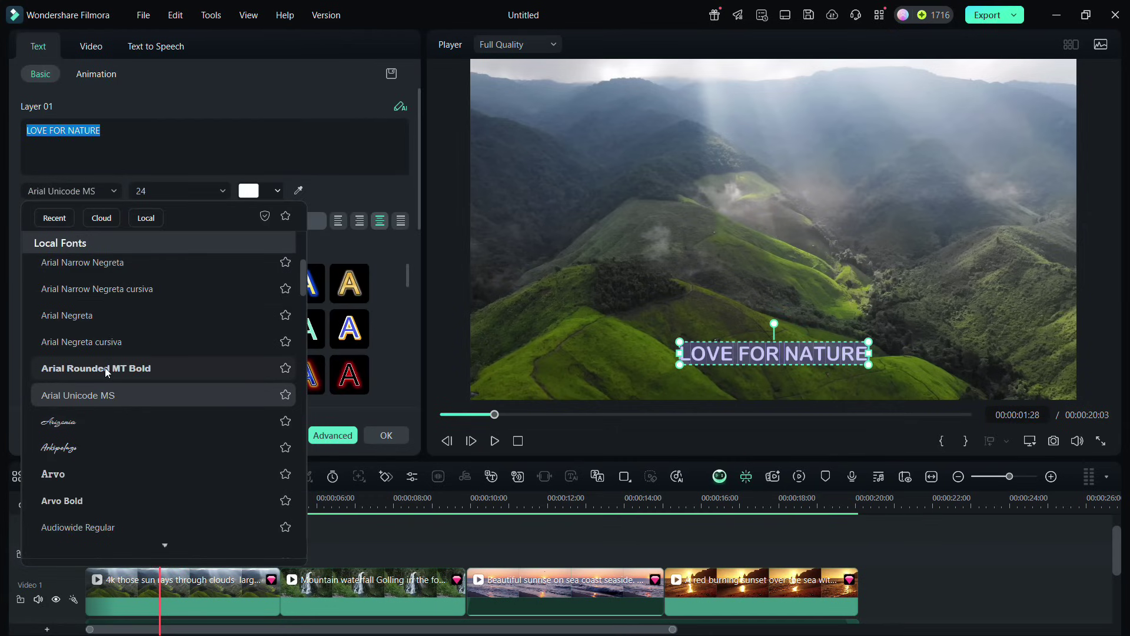
pyautogui.click(88, 361)
pyautogui.click(225, 191)
pyautogui.click(188, 302)
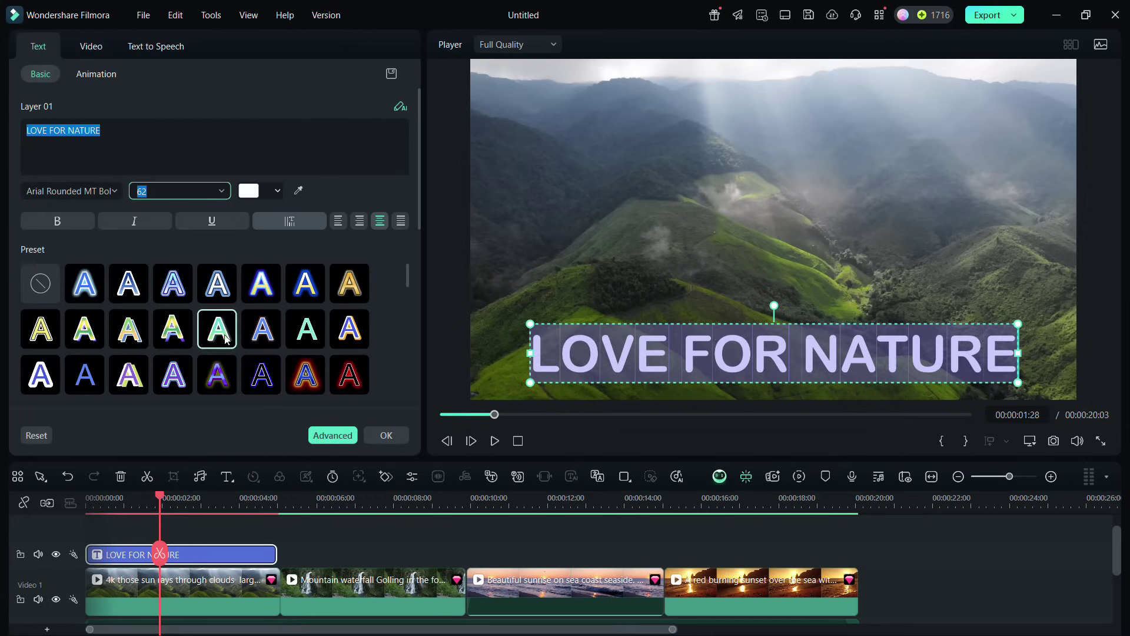
# - Apply a purple outlined text preset and move the title up toward the frame centre
pyautogui.click(305, 375)
pyautogui.scroll(-3, 318, 353)
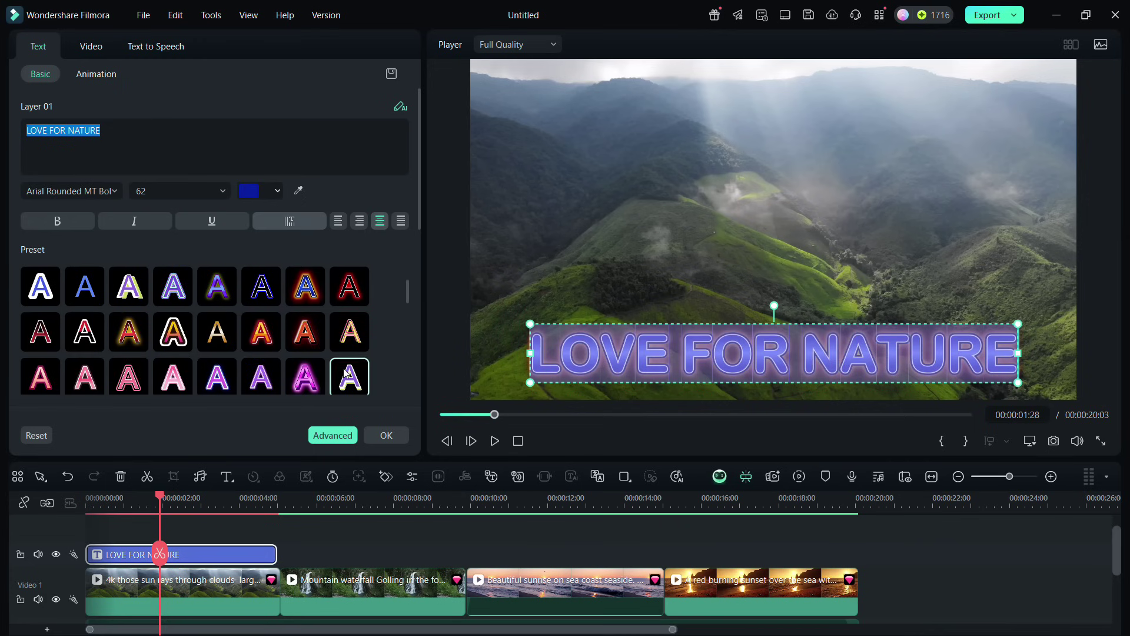
pyautogui.click(350, 374)
pyautogui.moveTo(824, 339); pyautogui.dragTo(821, 218)
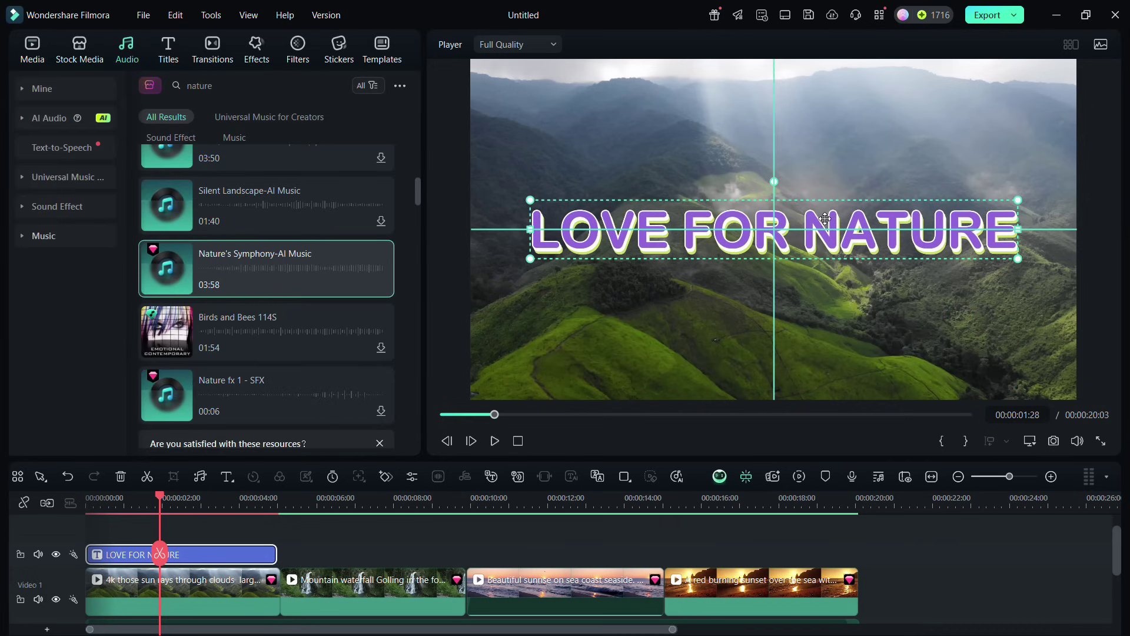
pyautogui.click(857, 172)
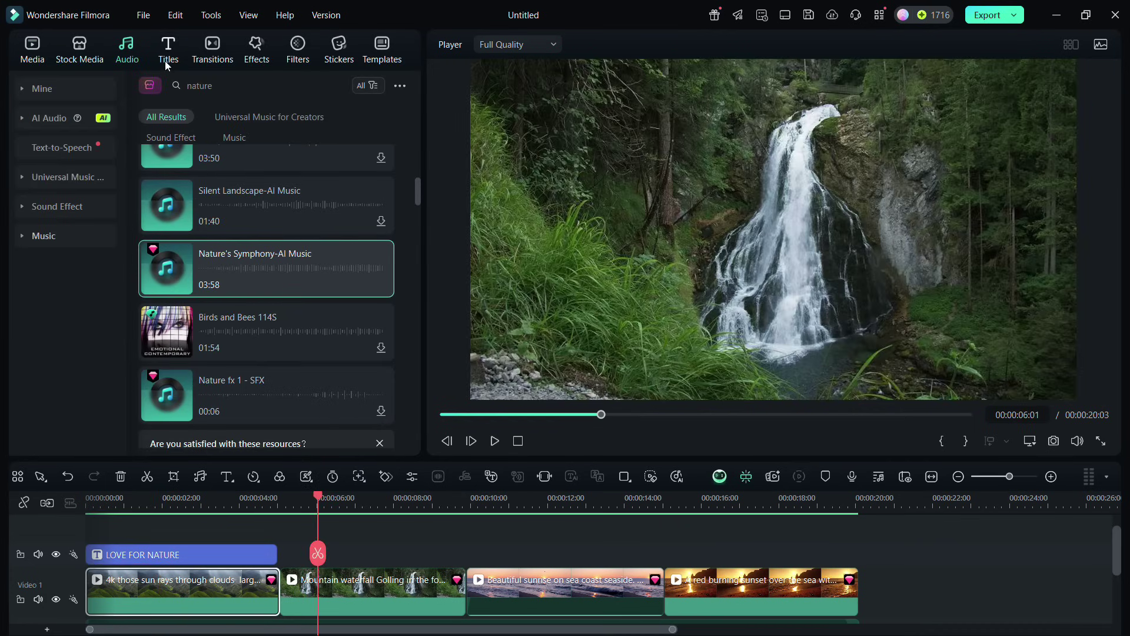
# - Navigate the Titles library to Title Templates > Spring
pyautogui.click(169, 52)
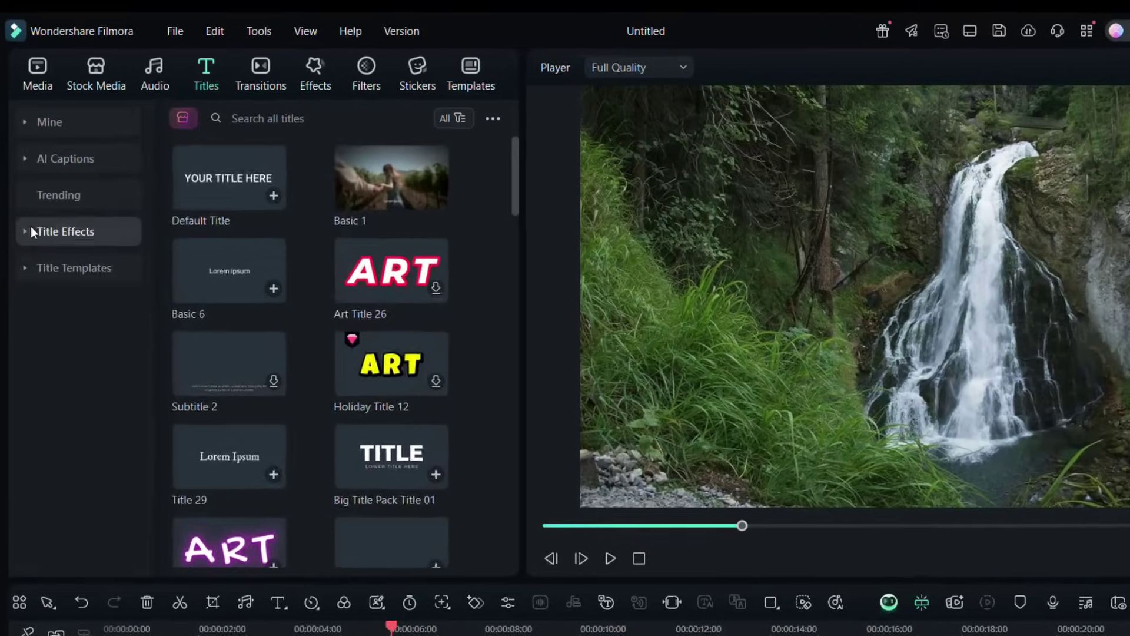
pyautogui.click(28, 172)
pyautogui.moveTo(520, 206); pyautogui.dragTo(524, 287)
pyautogui.click(26, 236)
pyautogui.click(27, 273)
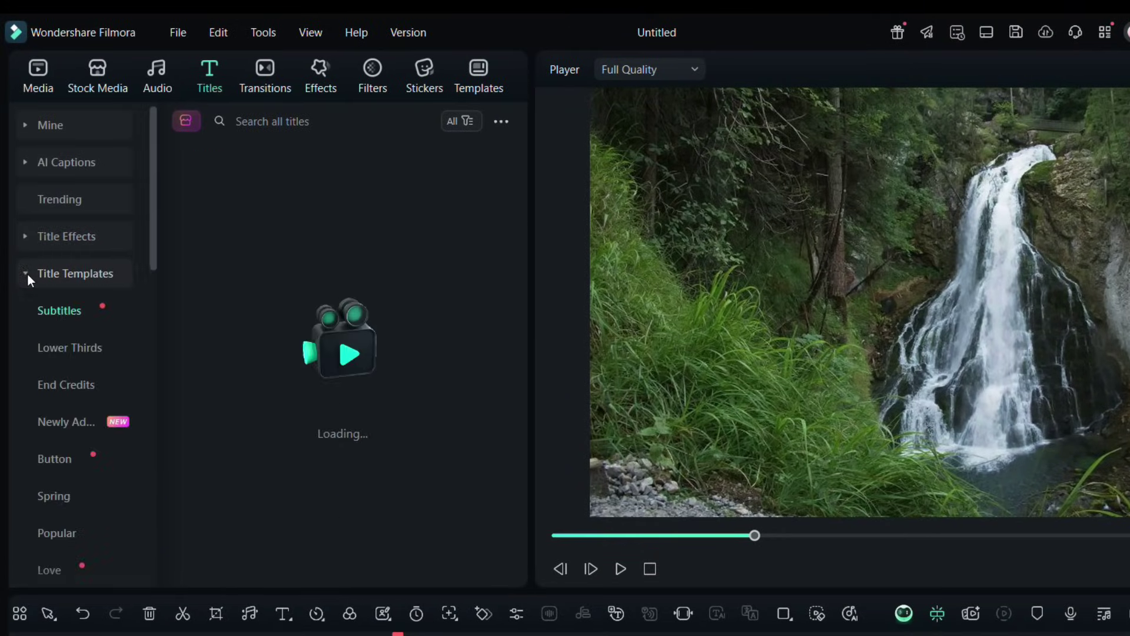
pyautogui.moveTo(150, 239); pyautogui.dragTo(153, 331)
pyautogui.click(58, 241)
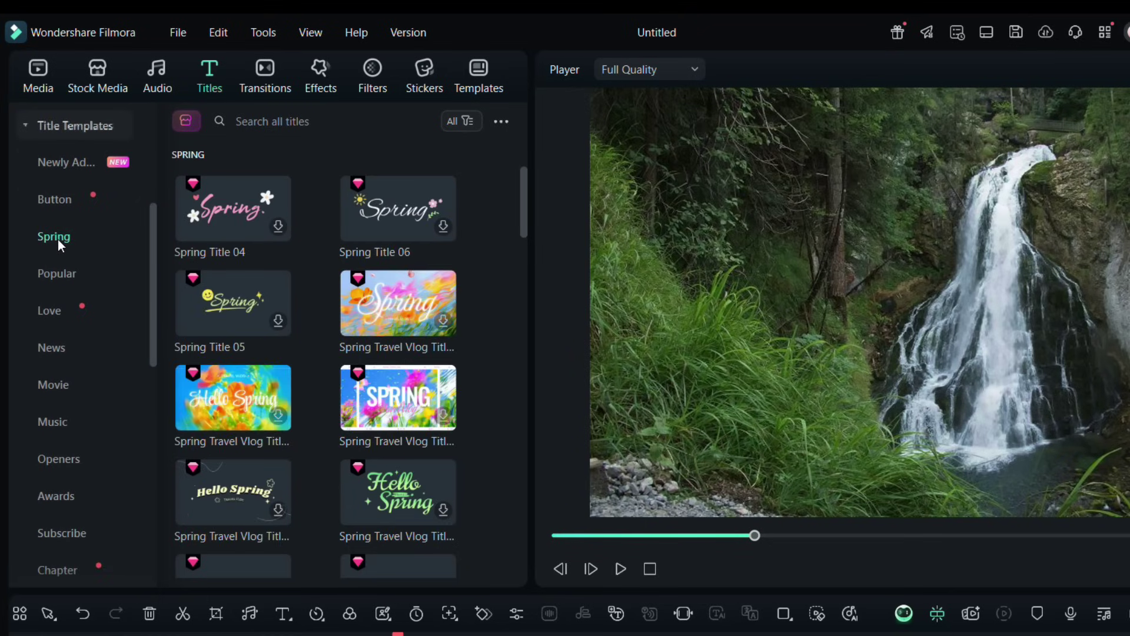
# - Preview the Hello Spring and Spring Travel title templates
pyautogui.scroll(-2, 228, 306)
pyautogui.click(391, 387)
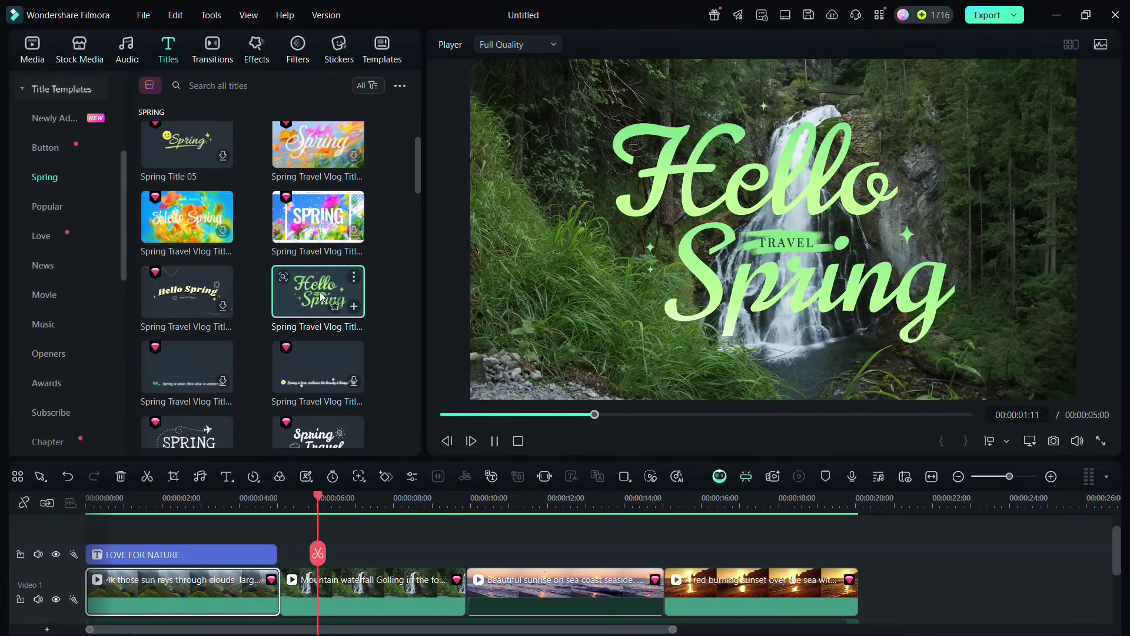
pyautogui.scroll(-2, 322, 330)
pyautogui.click(320, 348)
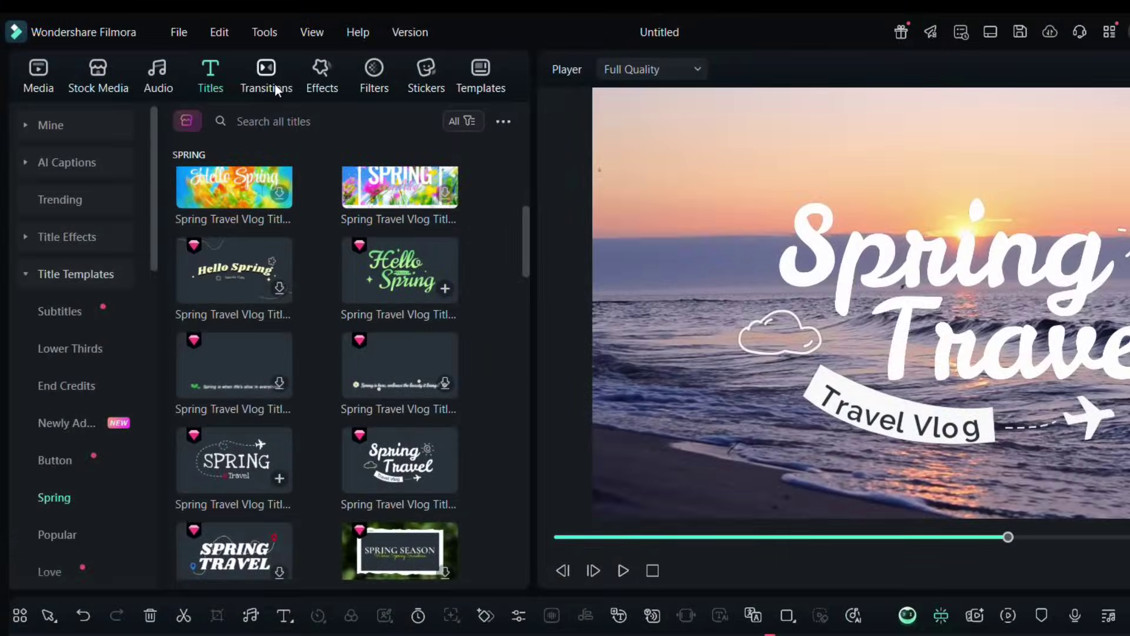
# - Browse the transitions library through SFX Transitions and Light to the Camera category
pyautogui.click(274, 83)
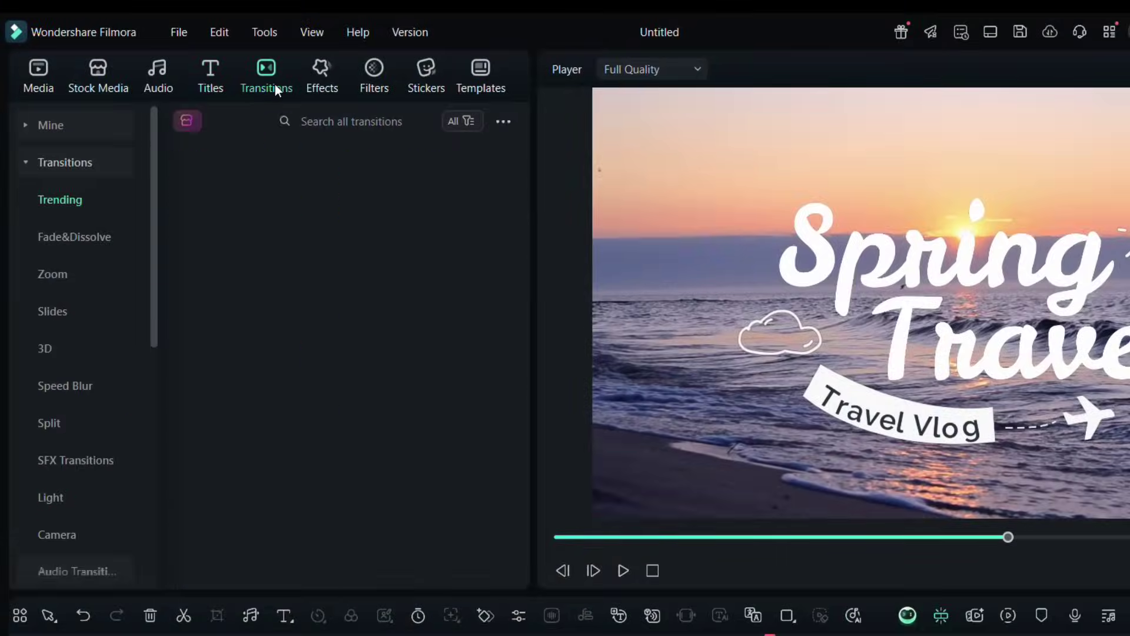
pyautogui.scroll(-5, 154, 214)
pyautogui.scroll(-5, 154, 323)
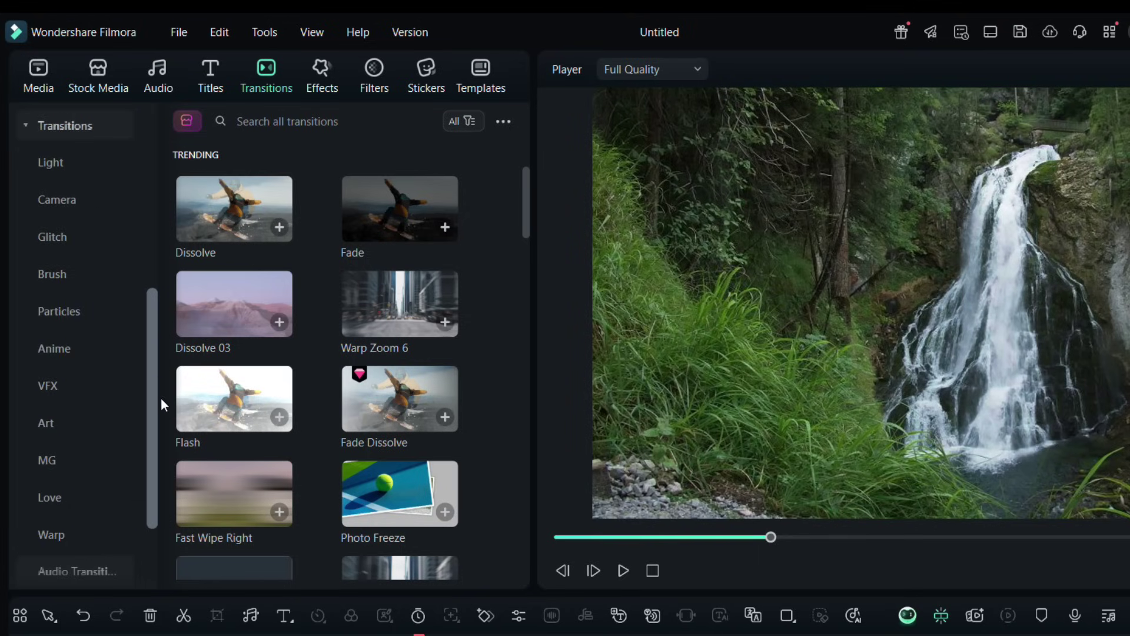
pyautogui.scroll(10, 167, 451)
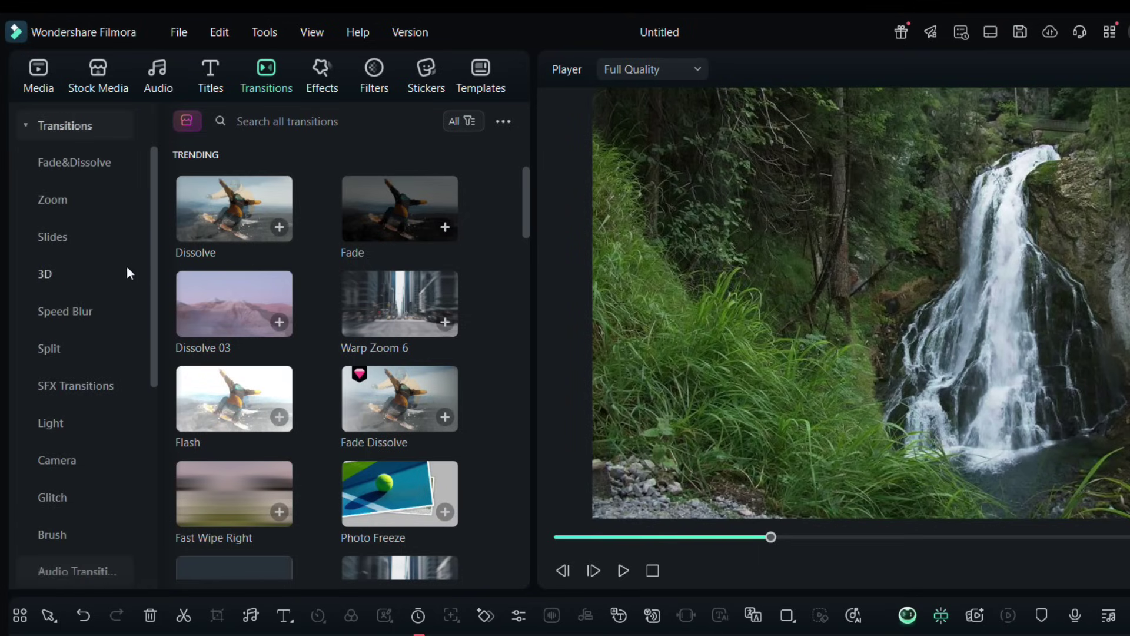
pyautogui.click(80, 388)
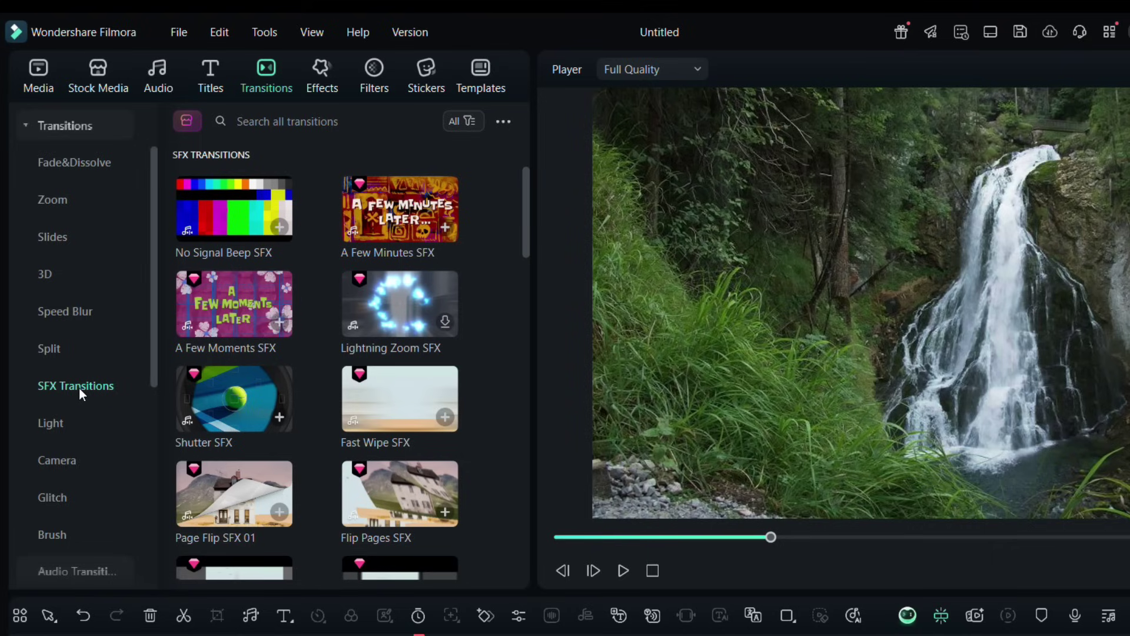
pyautogui.click(61, 436)
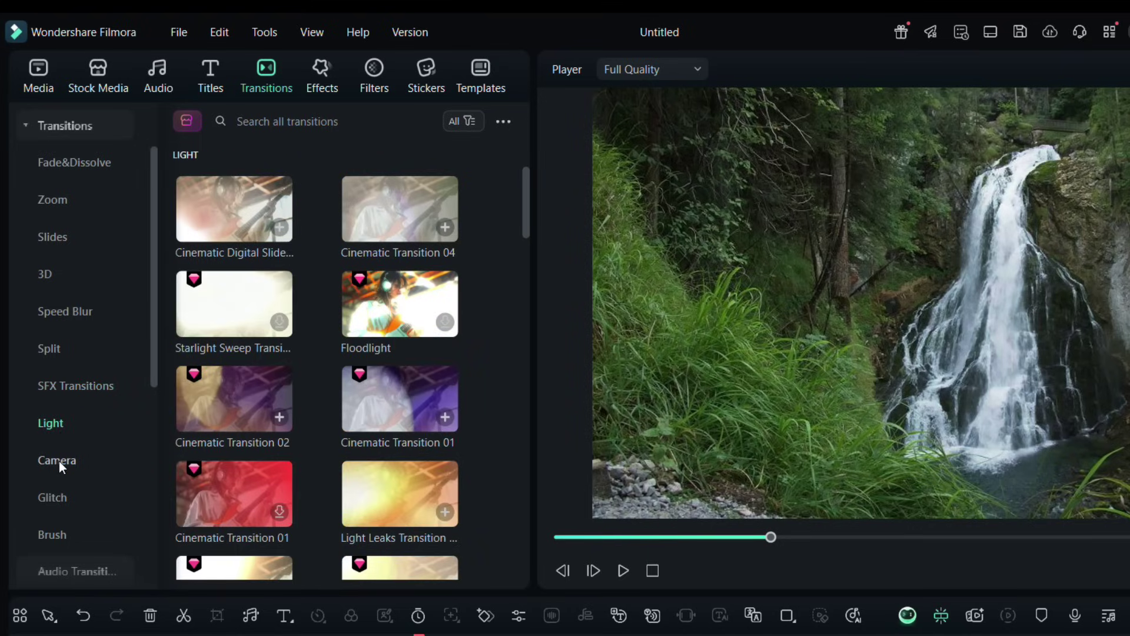
pyautogui.click(59, 461)
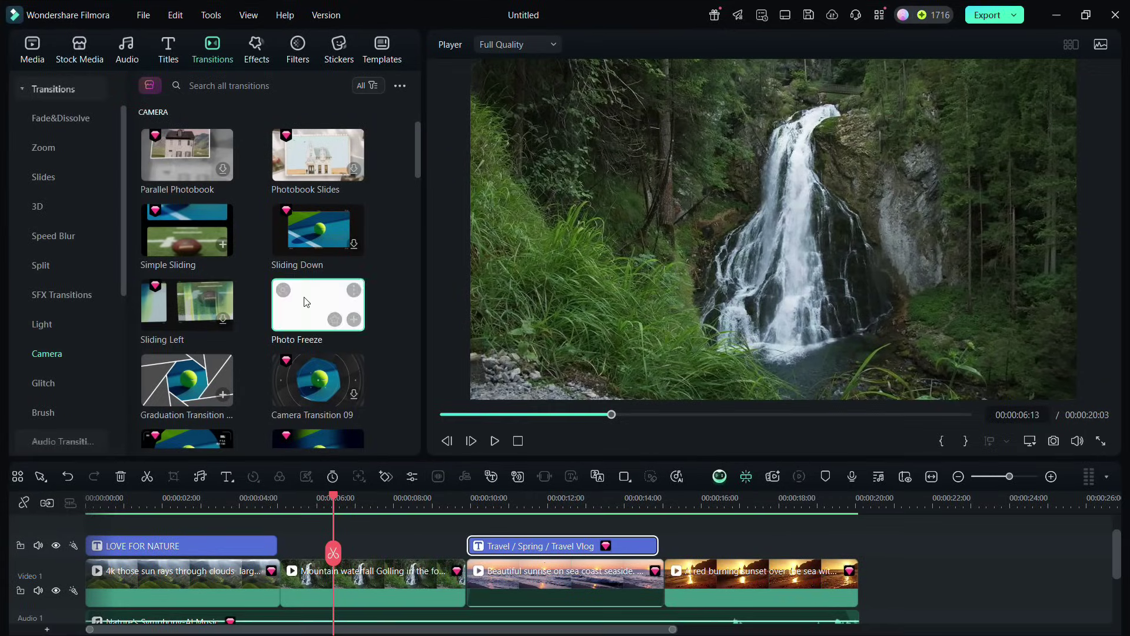
# - Place Photo Freeze between the first two clips and Dissolve between clips three and four, then play back
pyautogui.click(382, 388)
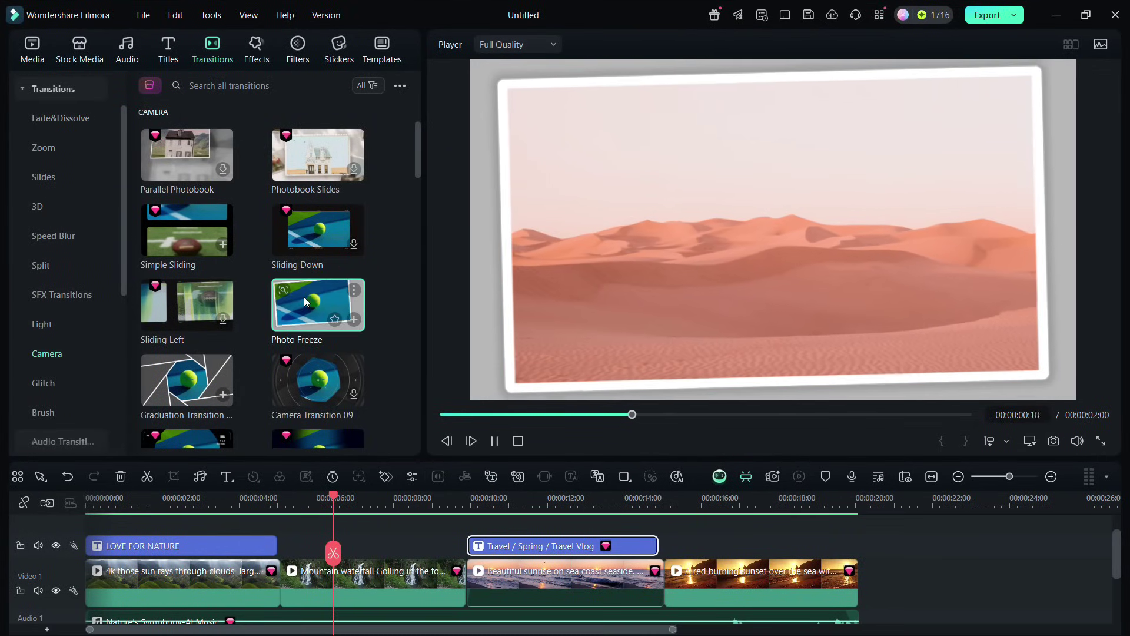
pyautogui.moveTo(307, 301); pyautogui.dragTo(277, 583)
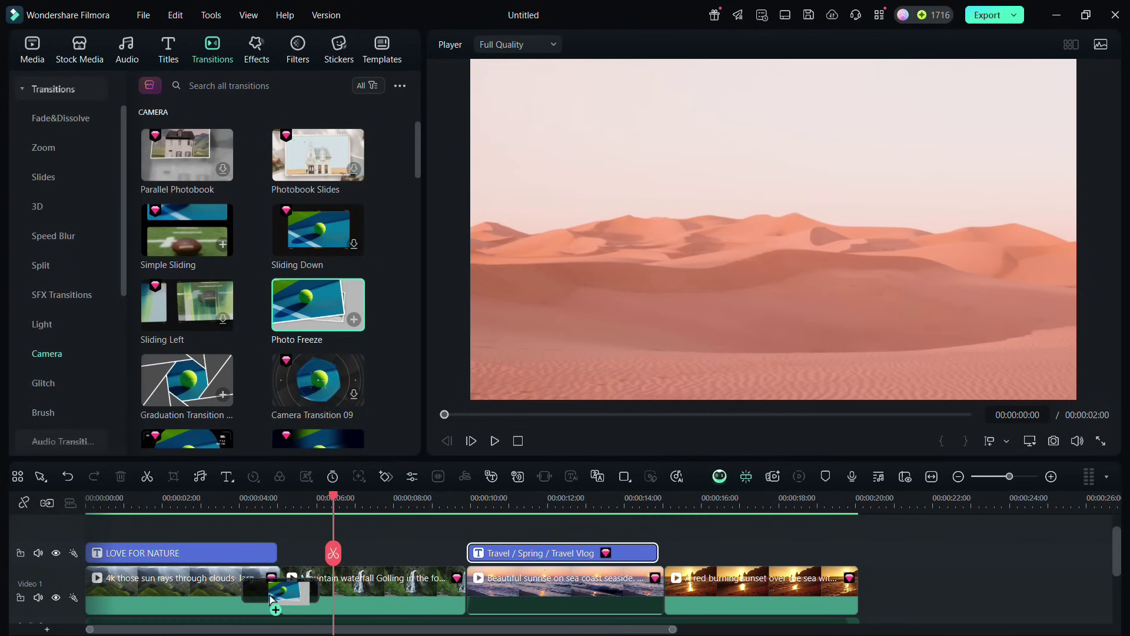
pyautogui.click(496, 442)
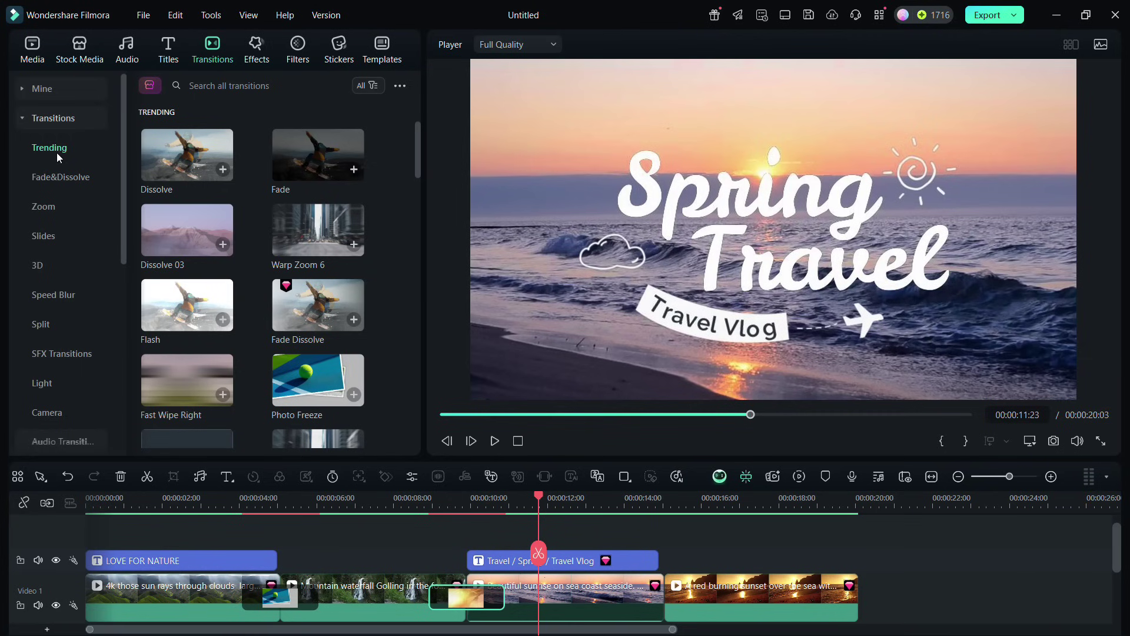
pyautogui.moveTo(215, 179); pyautogui.dragTo(664, 603)
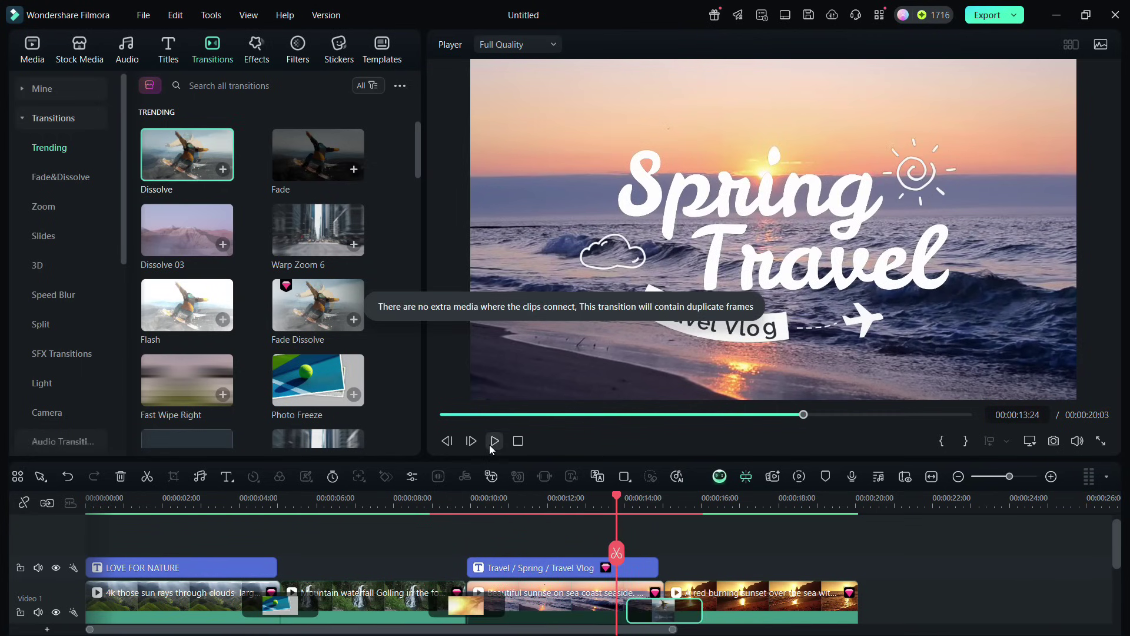
pyautogui.click(494, 442)
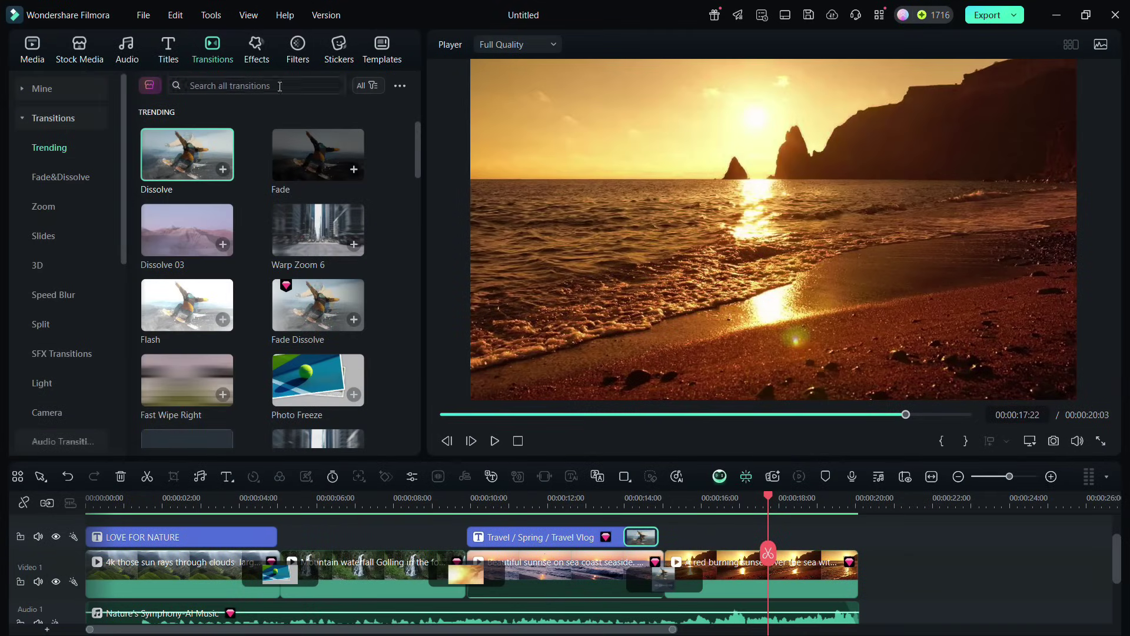
# - Preview the Heartbeat Overlay 05 effect from the Love category and drag it onto the timeline
pyautogui.click(255, 48)
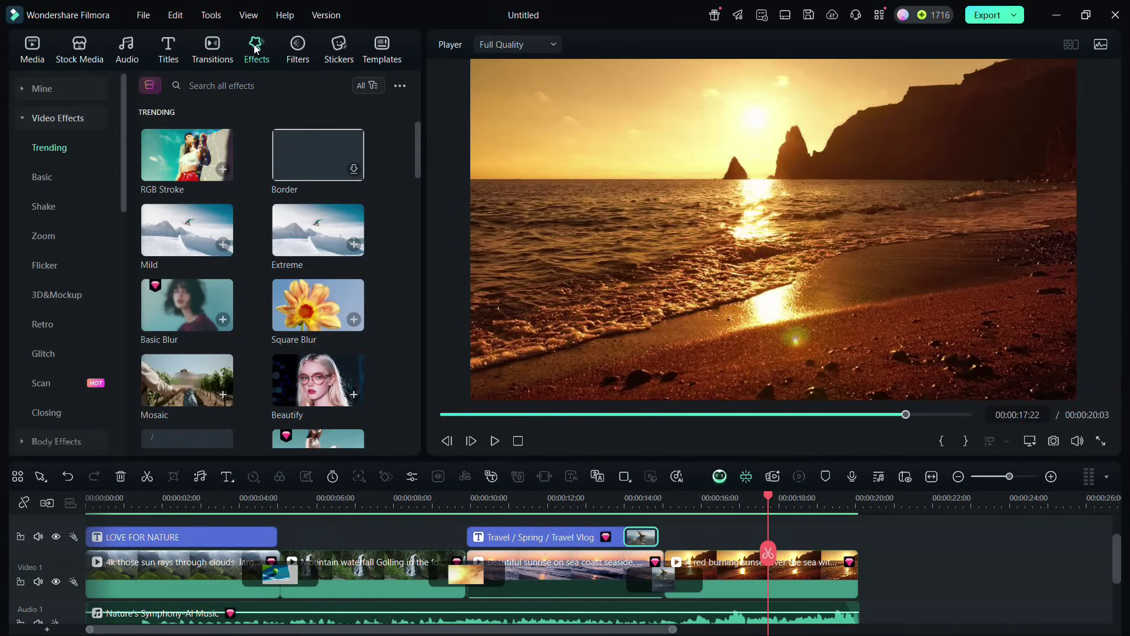
pyautogui.moveTo(122, 155); pyautogui.dragTo(127, 293)
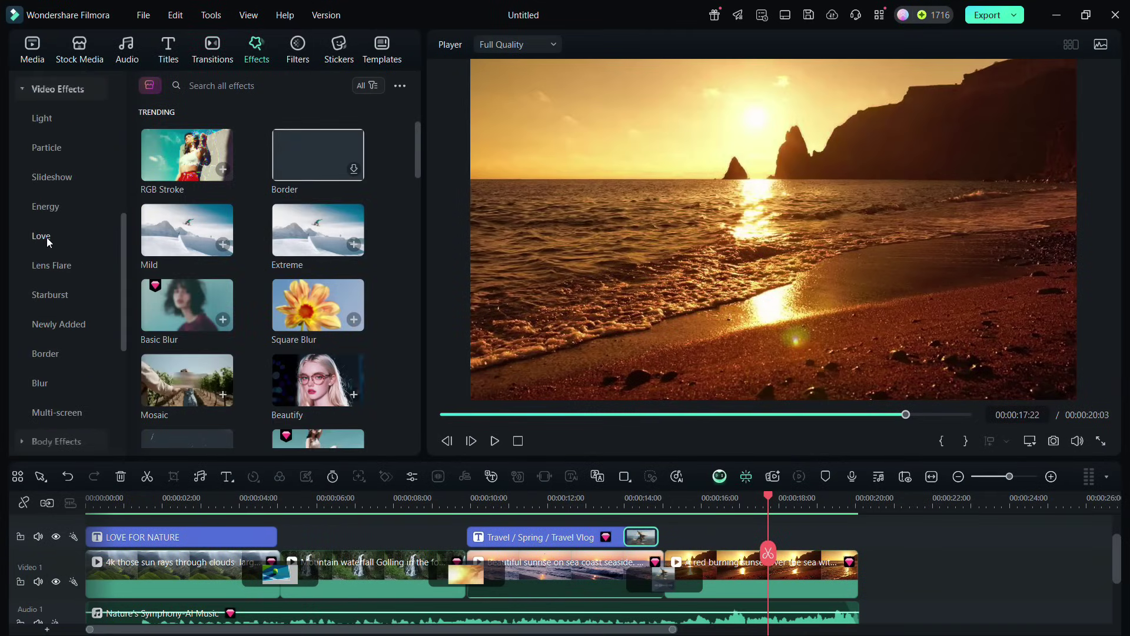
pyautogui.click(42, 236)
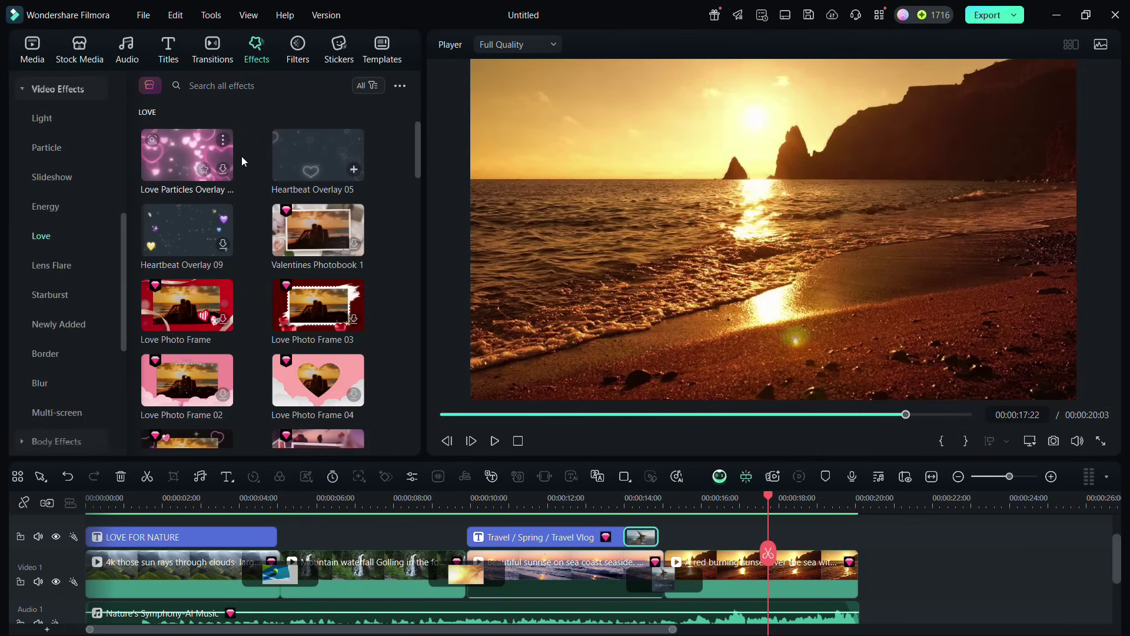
pyautogui.click(316, 158)
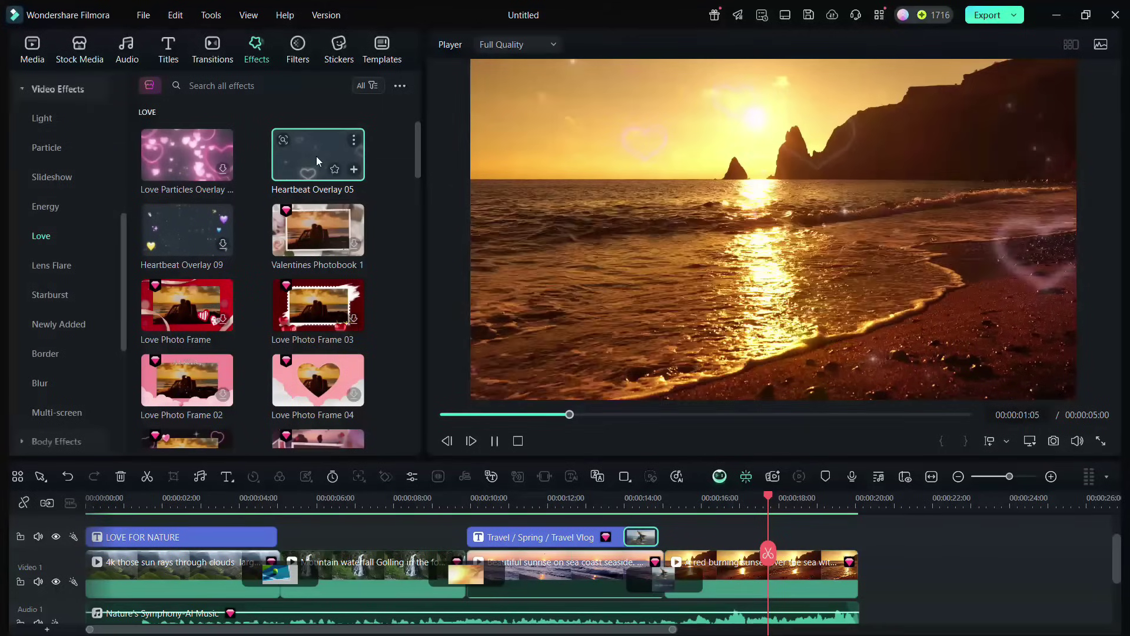
pyautogui.moveTo(316, 157); pyautogui.dragTo(290, 574)
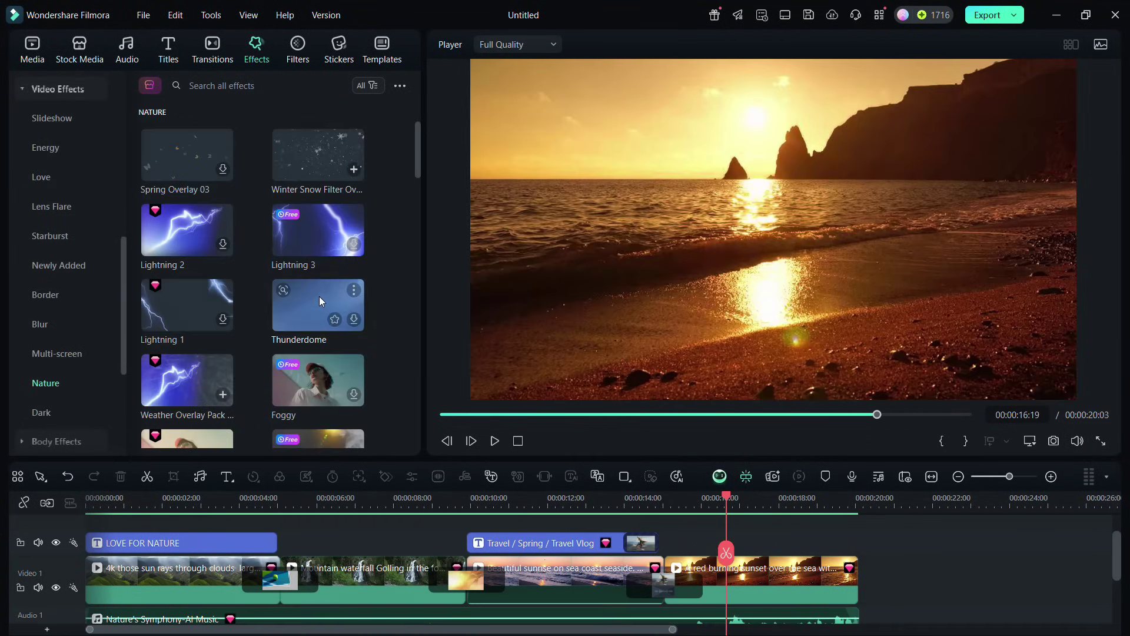
# - Preview the Thunderdome lightning effect and select the final red sunset clip
pyautogui.click(319, 296)
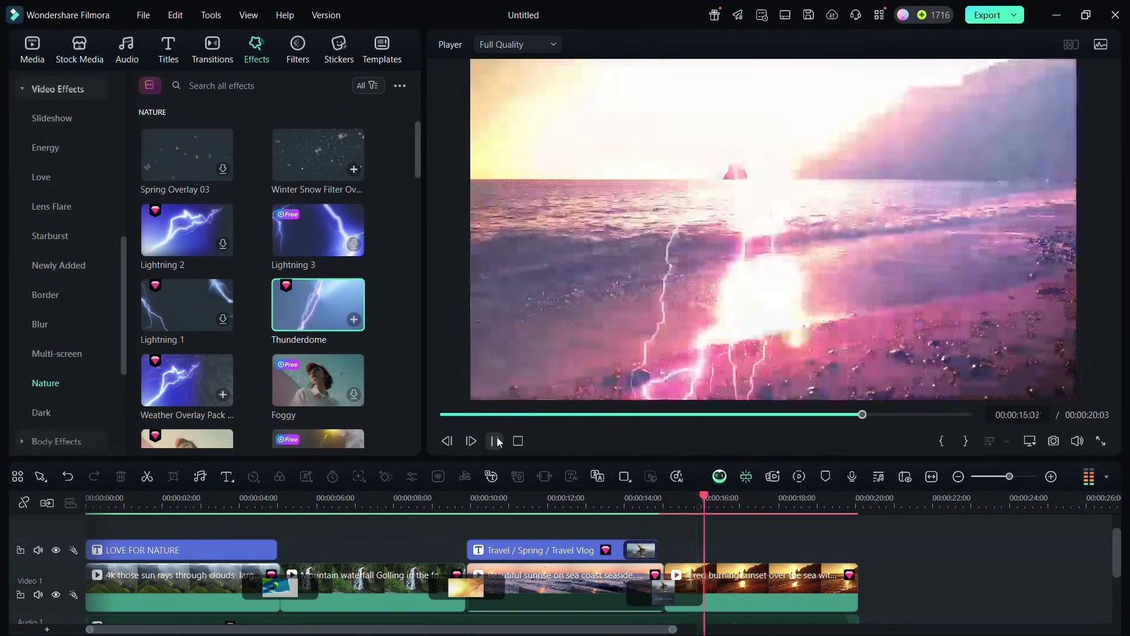
pyautogui.click(496, 441)
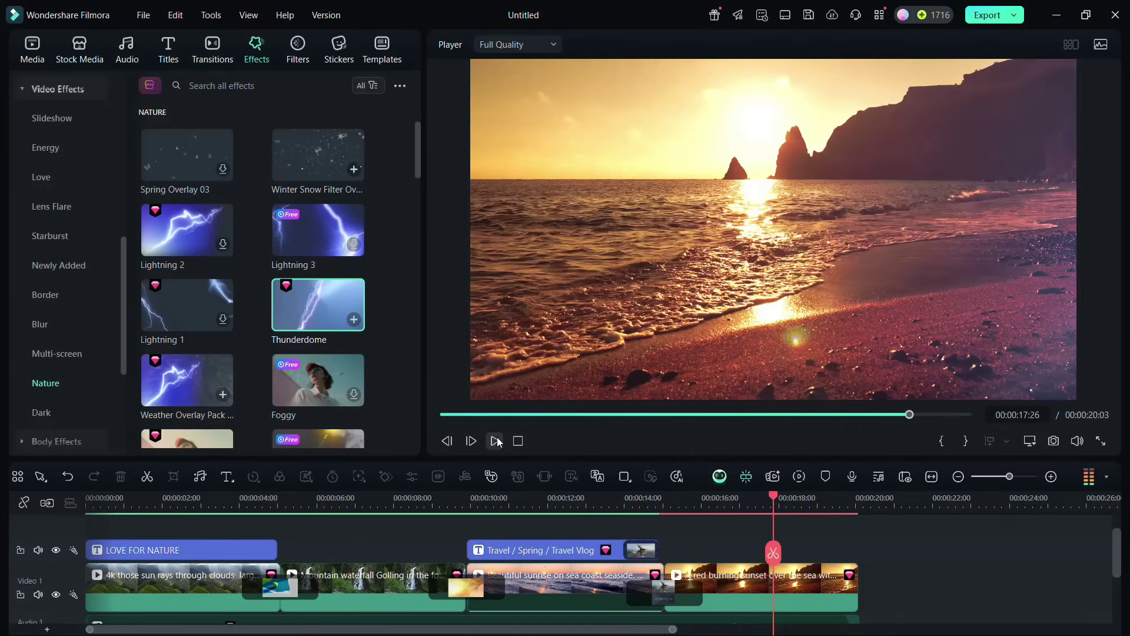
pyautogui.click(755, 593)
# - Lower the Thunderdome effect's opacity on the sunset clip to 65%
pyautogui.doubleClick(753, 589)
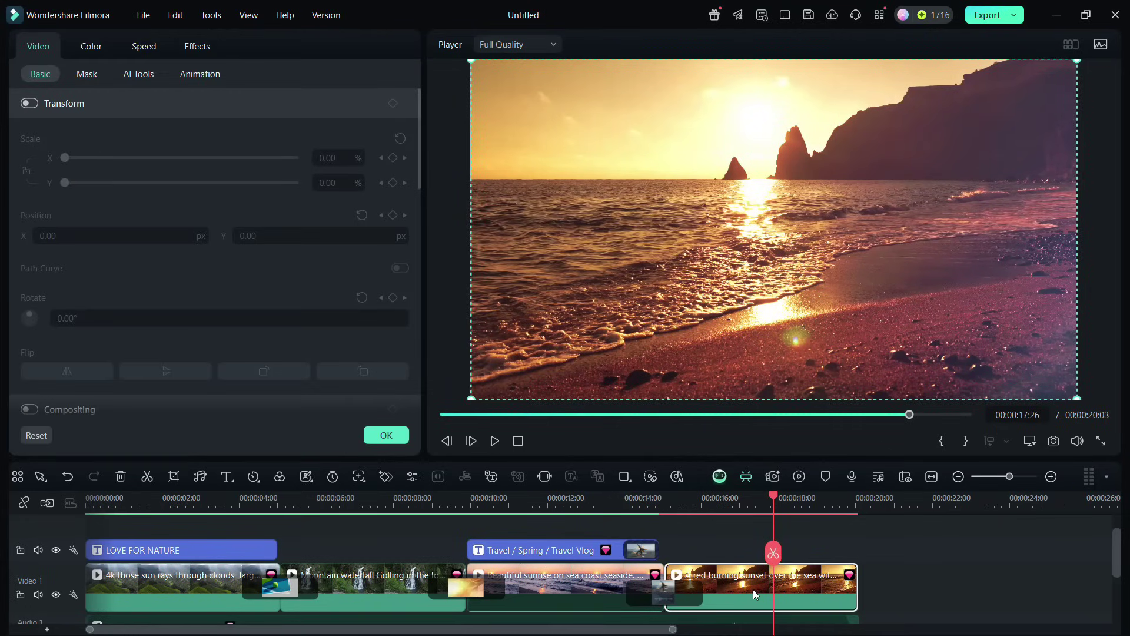
pyautogui.click(197, 46)
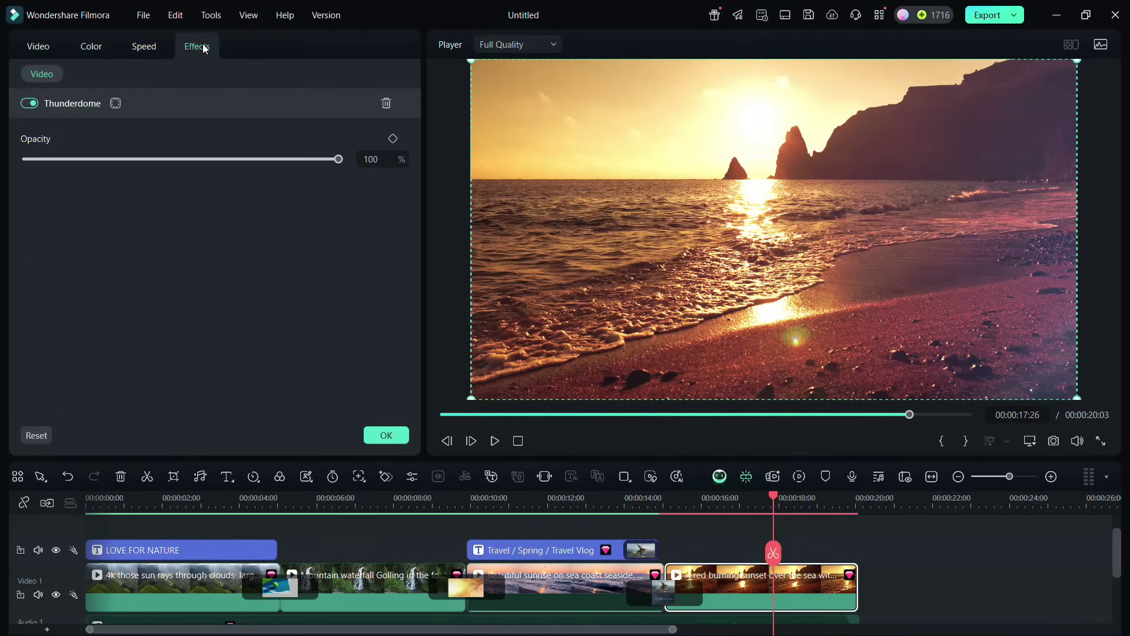
pyautogui.moveTo(336, 165); pyautogui.dragTo(230, 159)
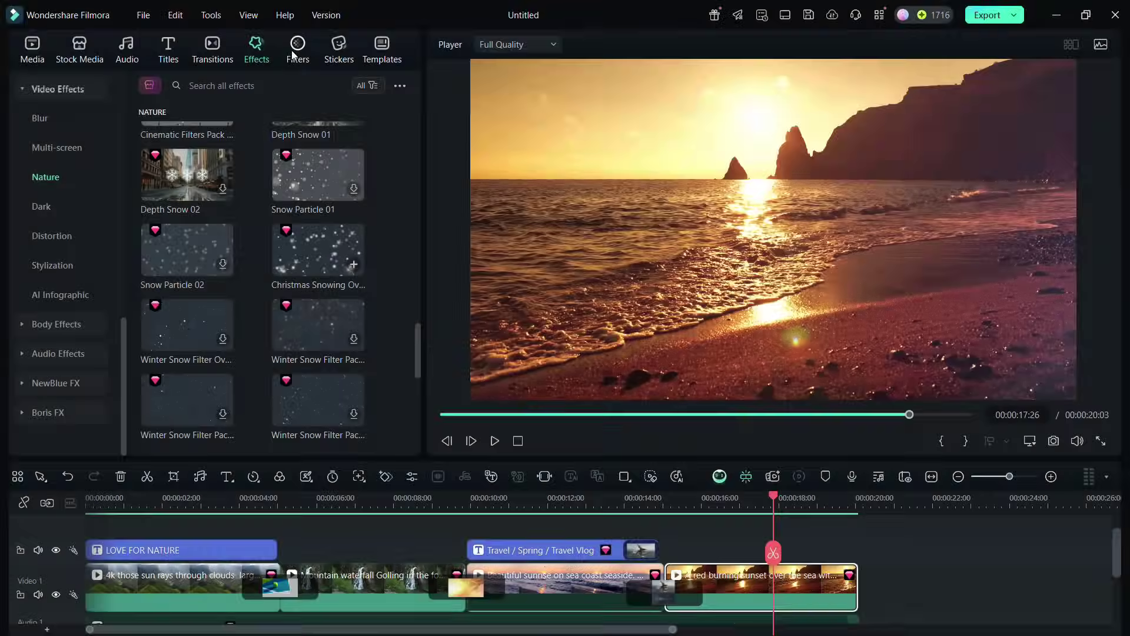
# - Preview the AI Color Enhance filter in Basic, then scroll down to the Scenery filters
pyautogui.click(294, 54)
pyautogui.click(312, 230)
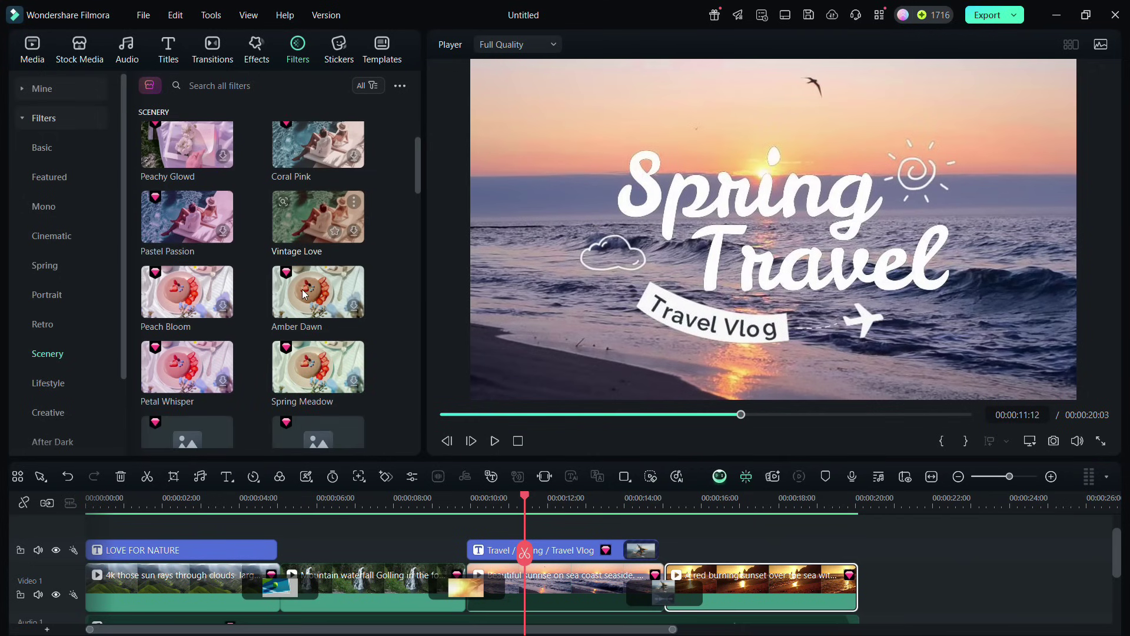
pyautogui.scroll(-3, 278, 284)
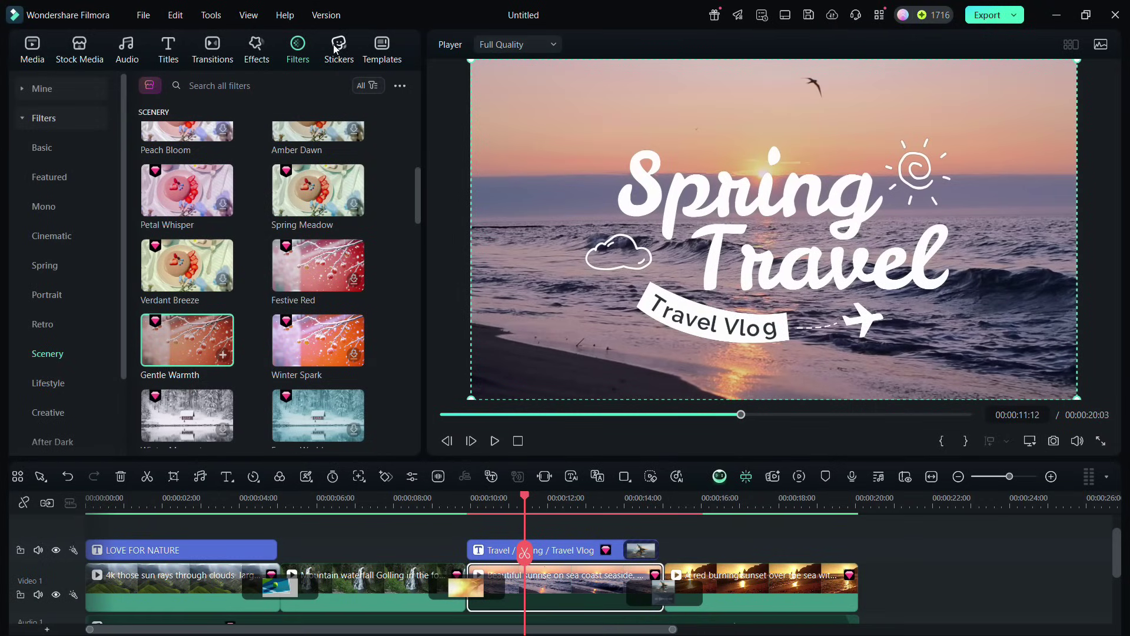
# - Browse the Stickers library past the Emoji stickers to the Fire category
pyautogui.click(335, 49)
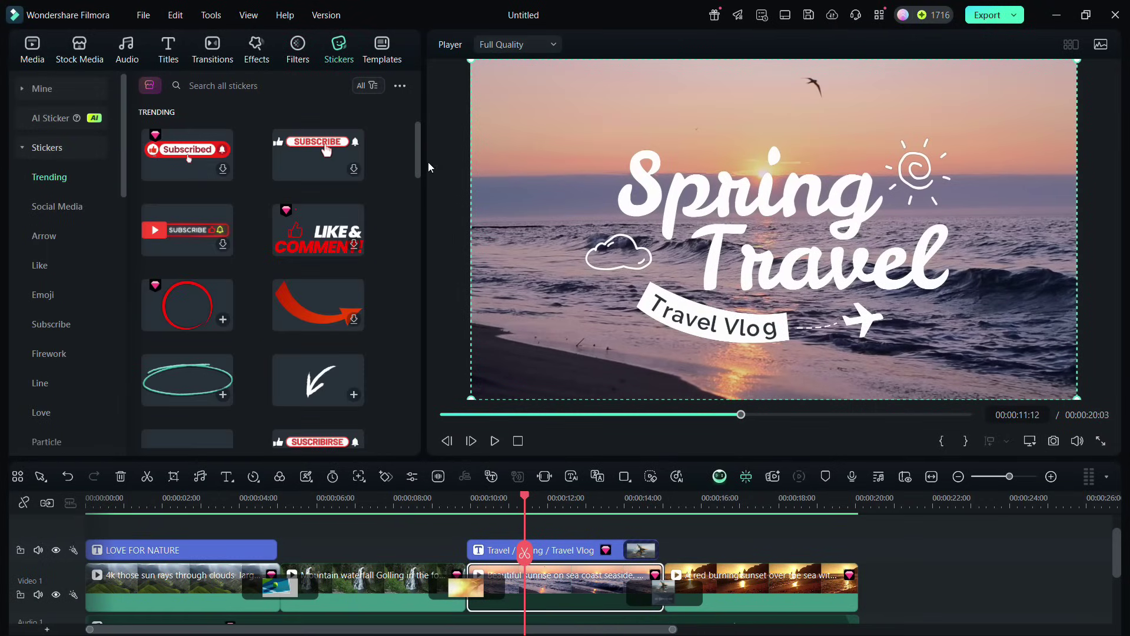
pyautogui.moveTo(420, 154); pyautogui.dragTo(413, 222)
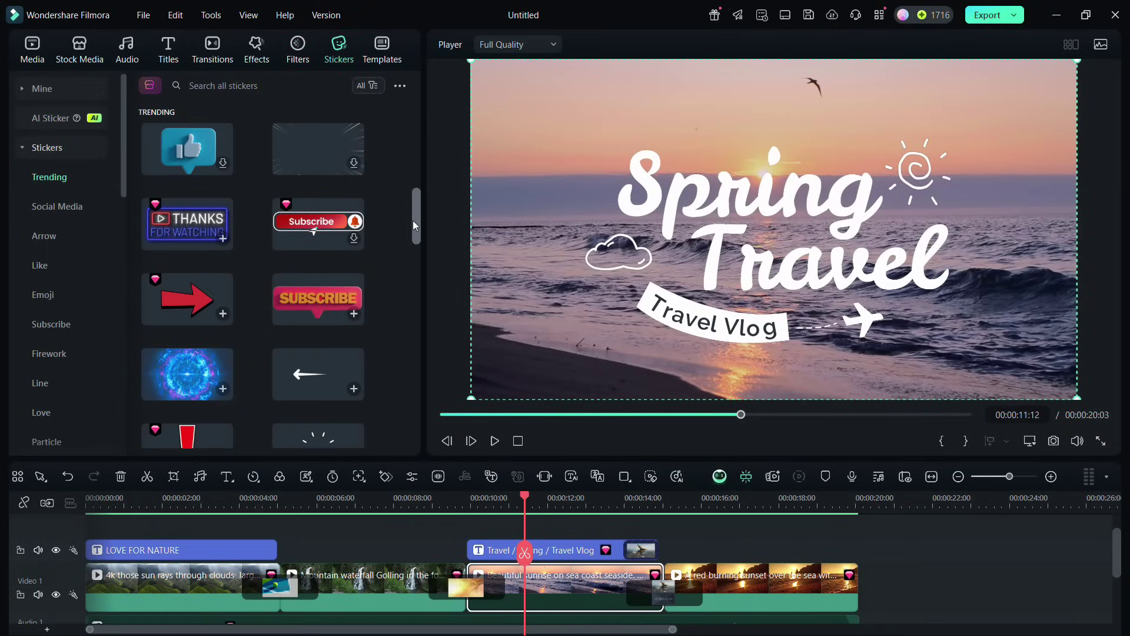
pyautogui.click(44, 301)
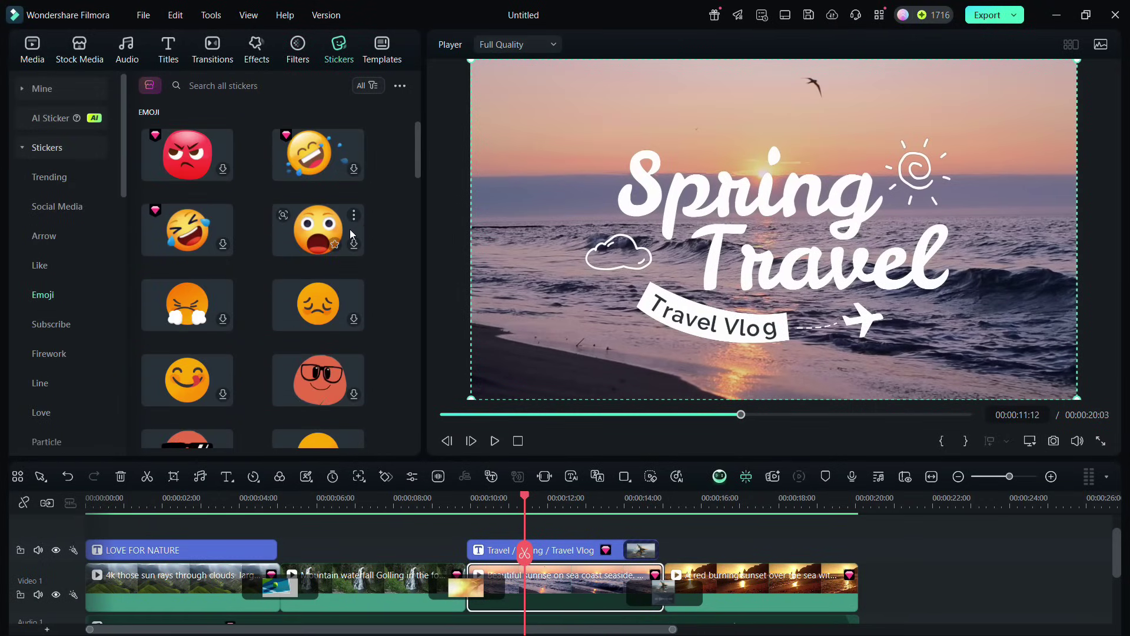
pyautogui.moveTo(415, 159); pyautogui.dragTo(416, 251)
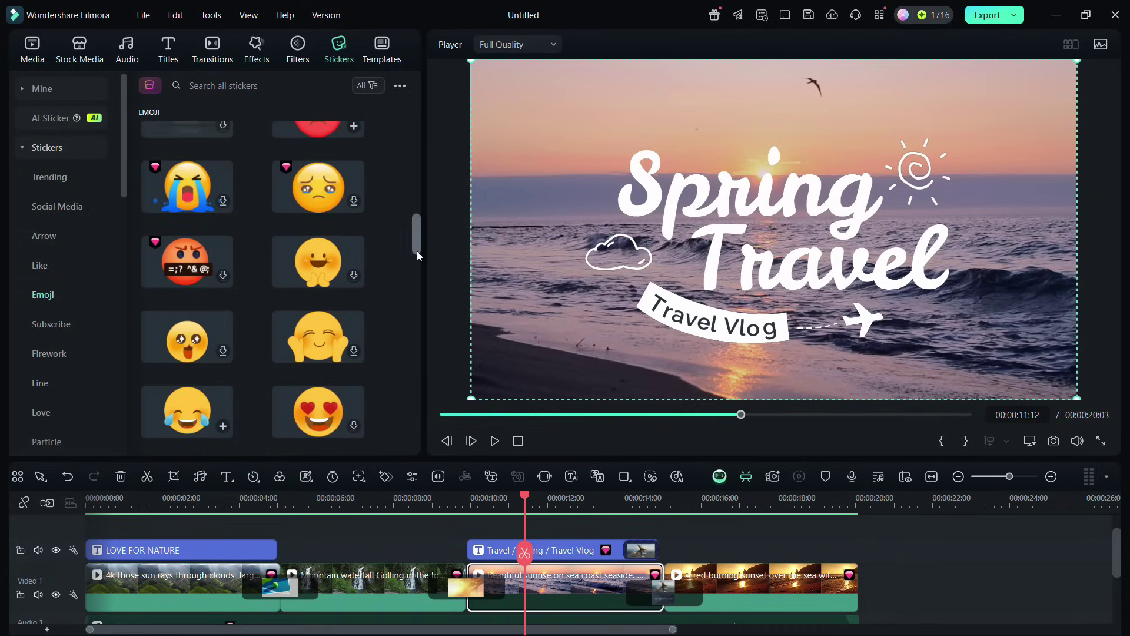
pyautogui.click(37, 353)
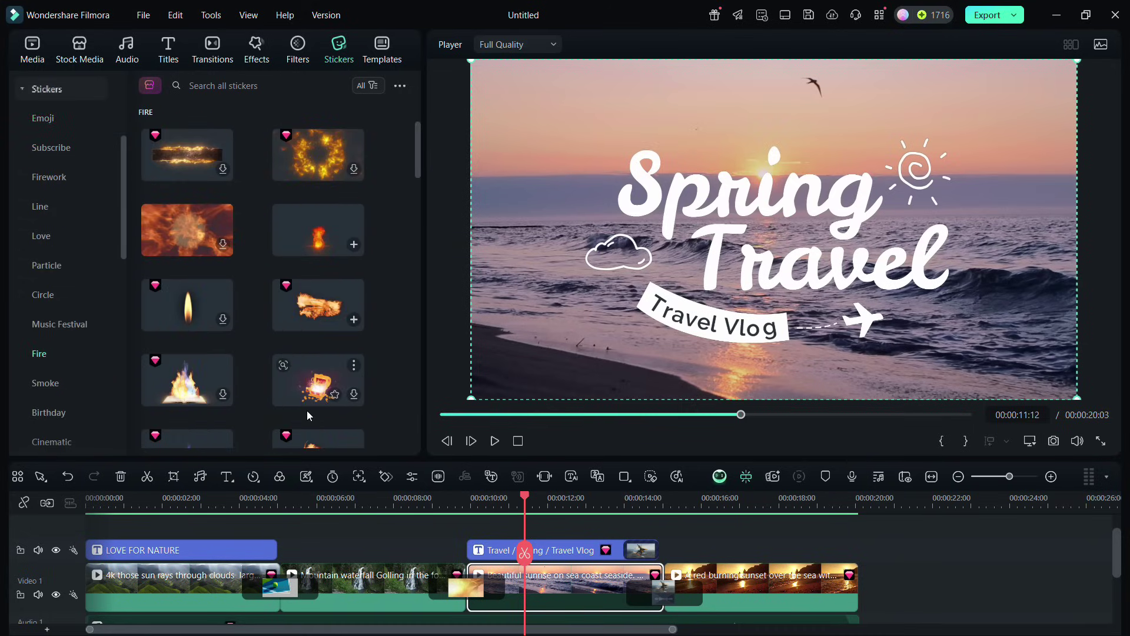
# - Place the small fire sticker on a new Video 3 track near 10–12 s, shift it left, and play it back
pyautogui.moveTo(317, 230); pyautogui.dragTo(447, 527)
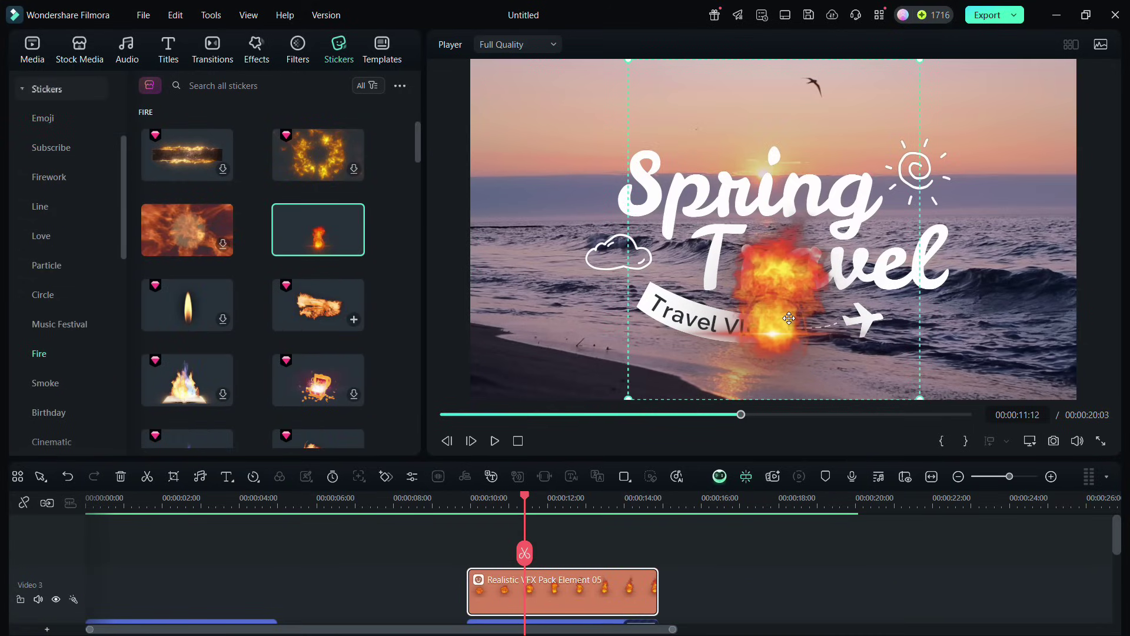
pyautogui.moveTo(765, 306); pyautogui.dragTo(548, 309)
pyautogui.click(494, 440)
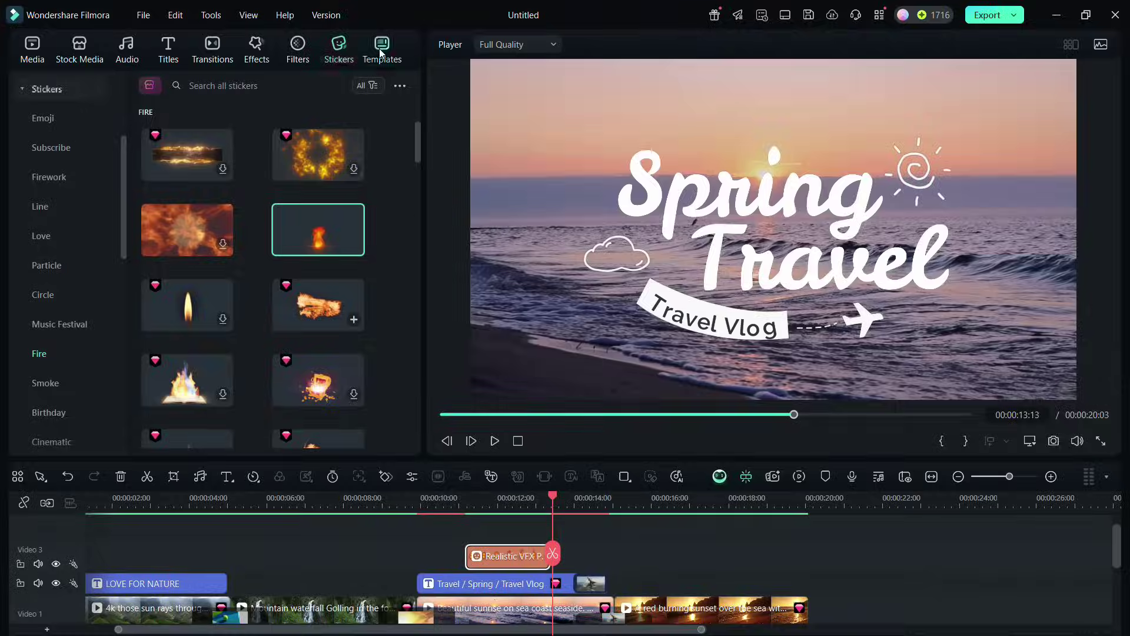
# - Preview the Travel Memories Intro template in the Trending list, then scroll further through the templates
pyautogui.click(380, 53)
pyautogui.moveTo(120, 185); pyautogui.dragTo(139, 355)
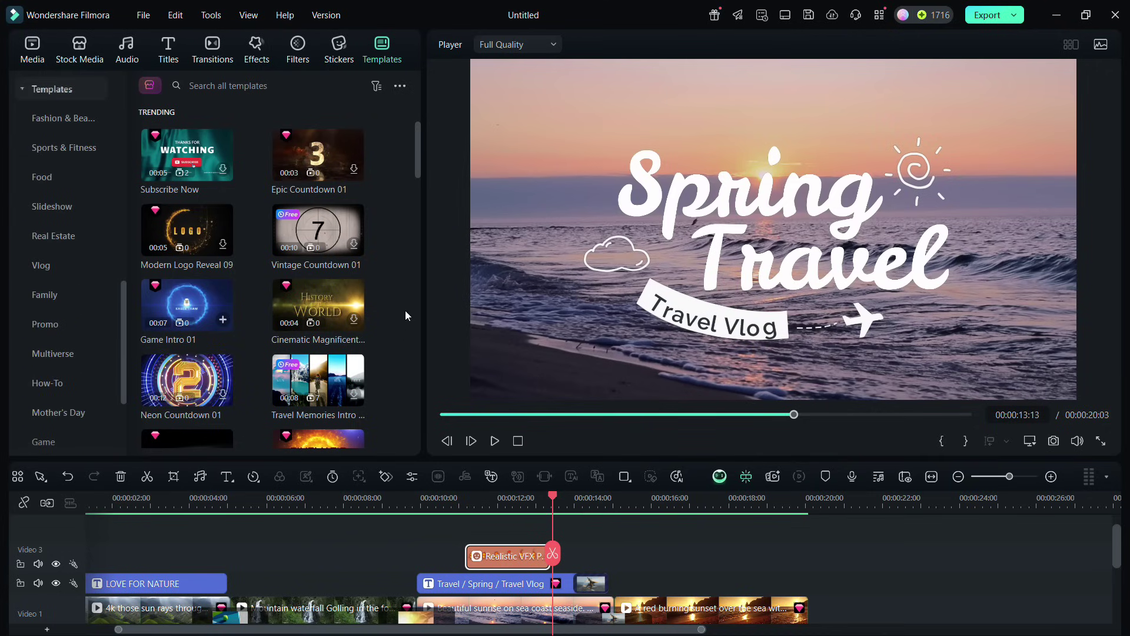
pyautogui.moveTo(413, 157); pyautogui.dragTo(416, 175)
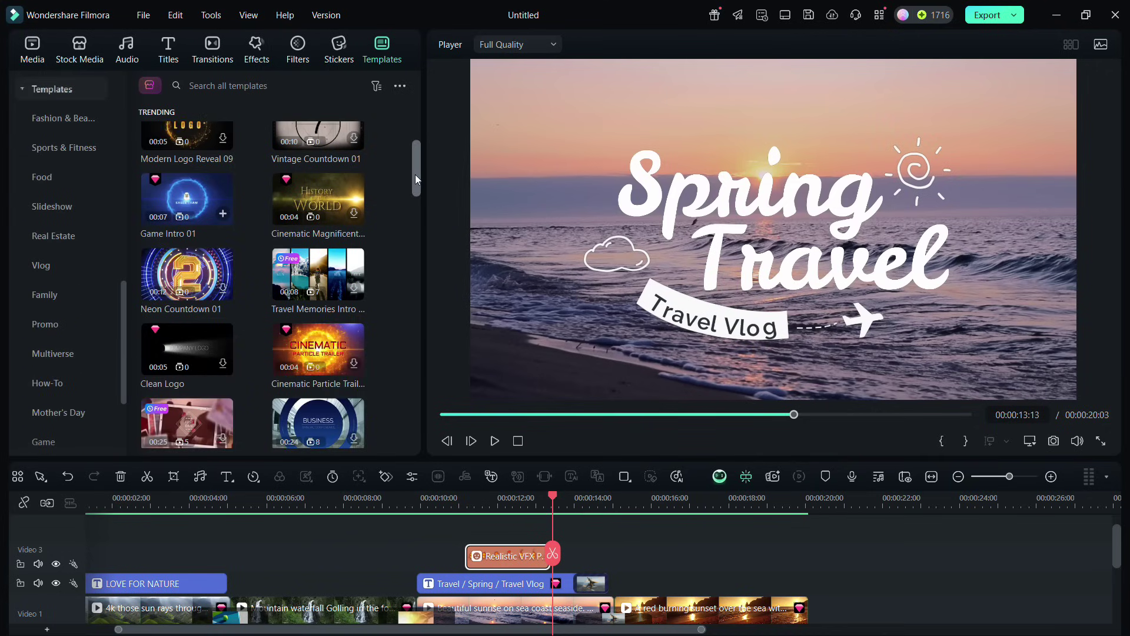
pyautogui.click(314, 263)
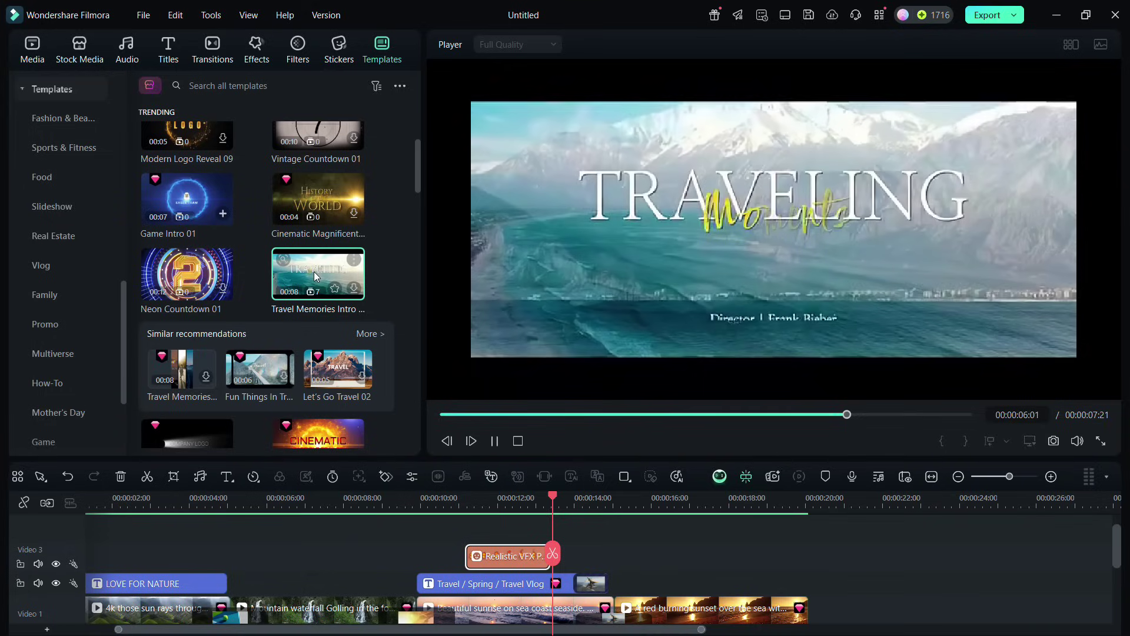
pyautogui.scroll(-5, 314, 271)
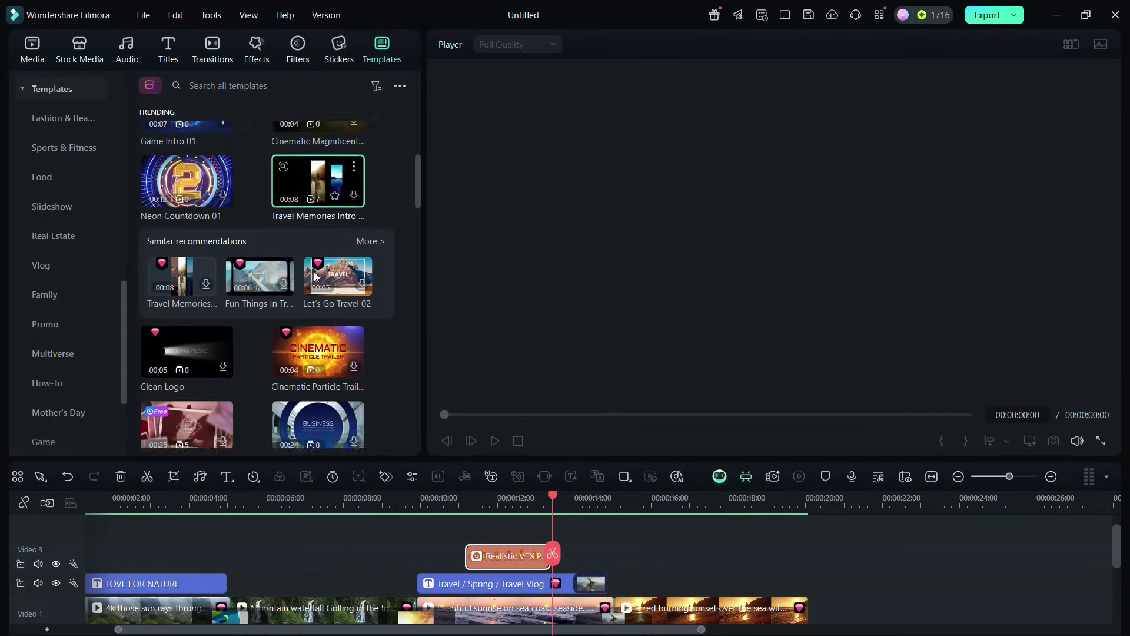
pyautogui.scroll(-3, 315, 276)
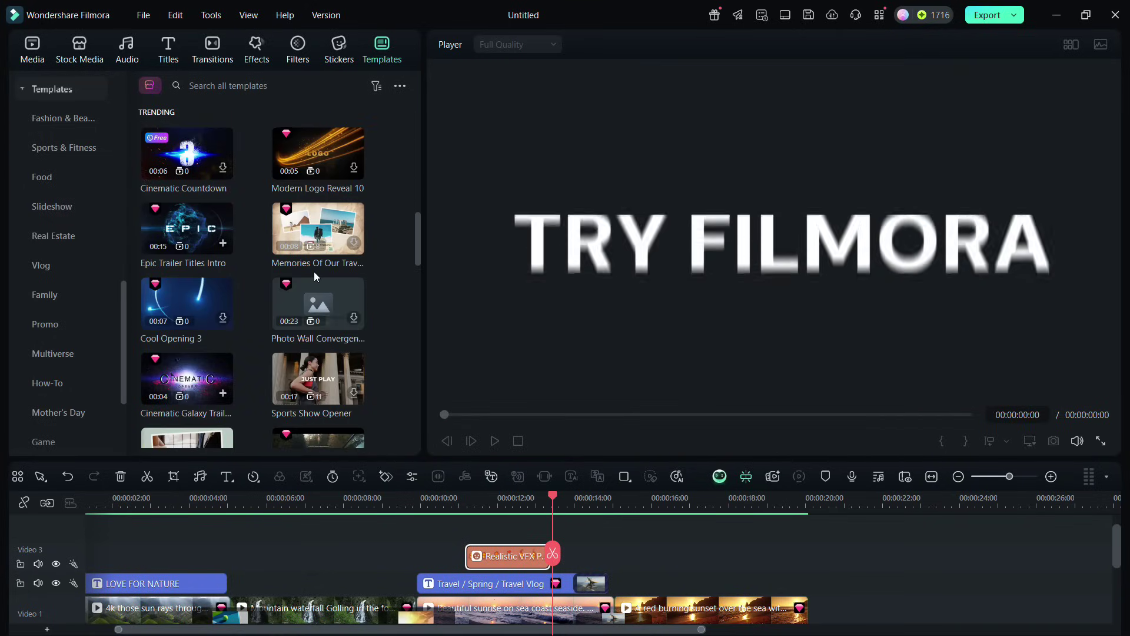
pyautogui.scroll(-1, 315, 275)
pyautogui.scroll(-3, 314, 272)
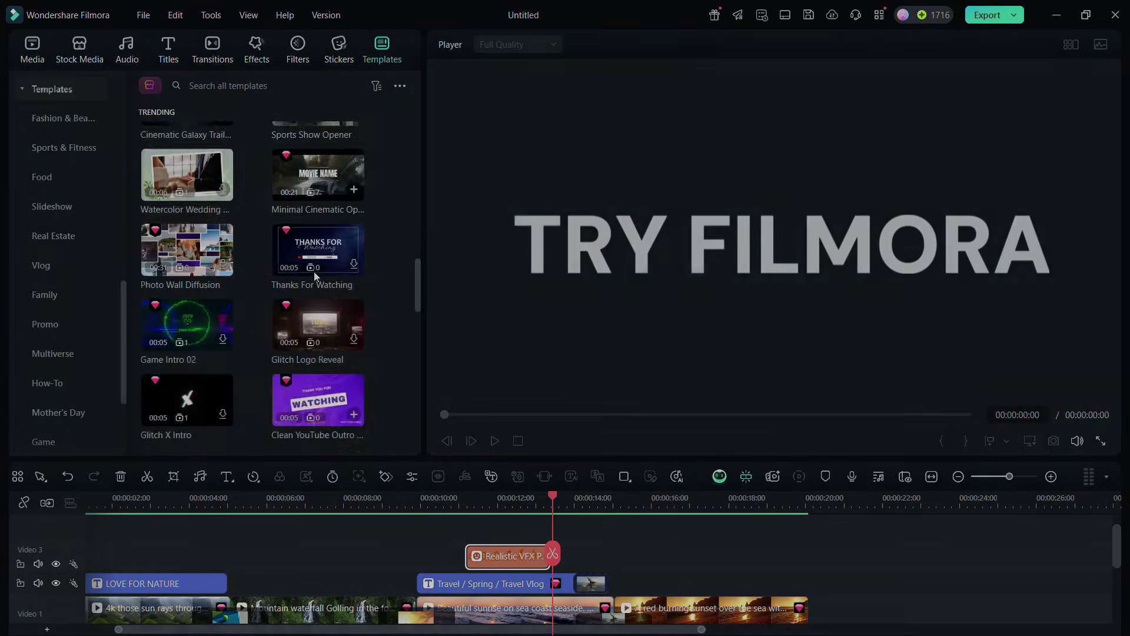